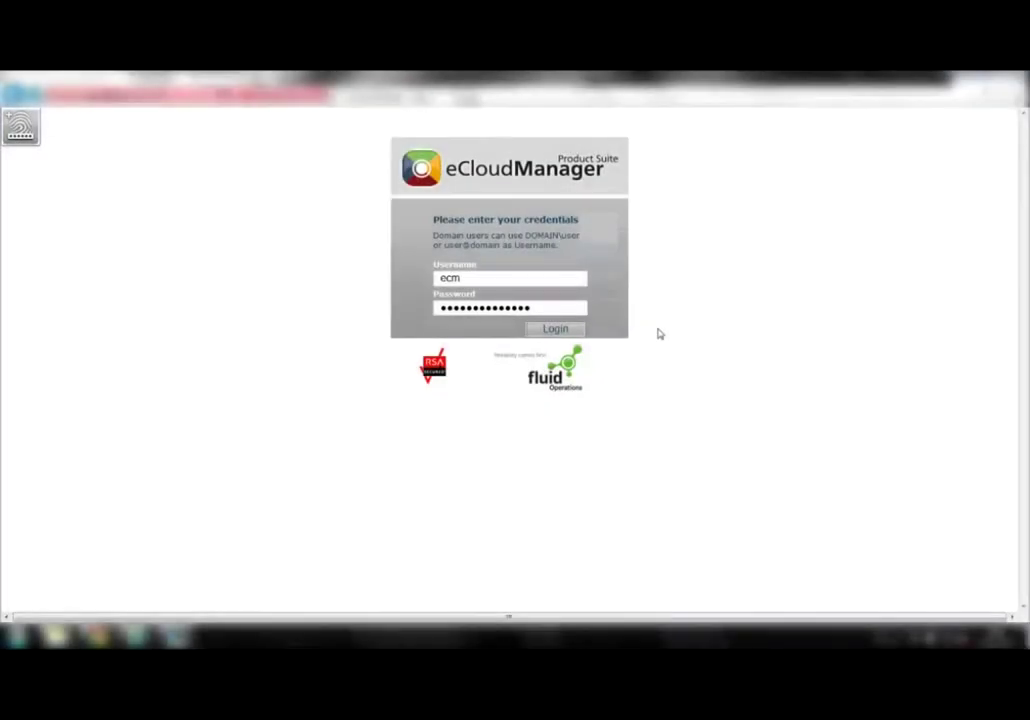
# - Log in with the prefilled credentials and open the Storage overview from the infrastructure components diagram
pyautogui.click(548, 331)
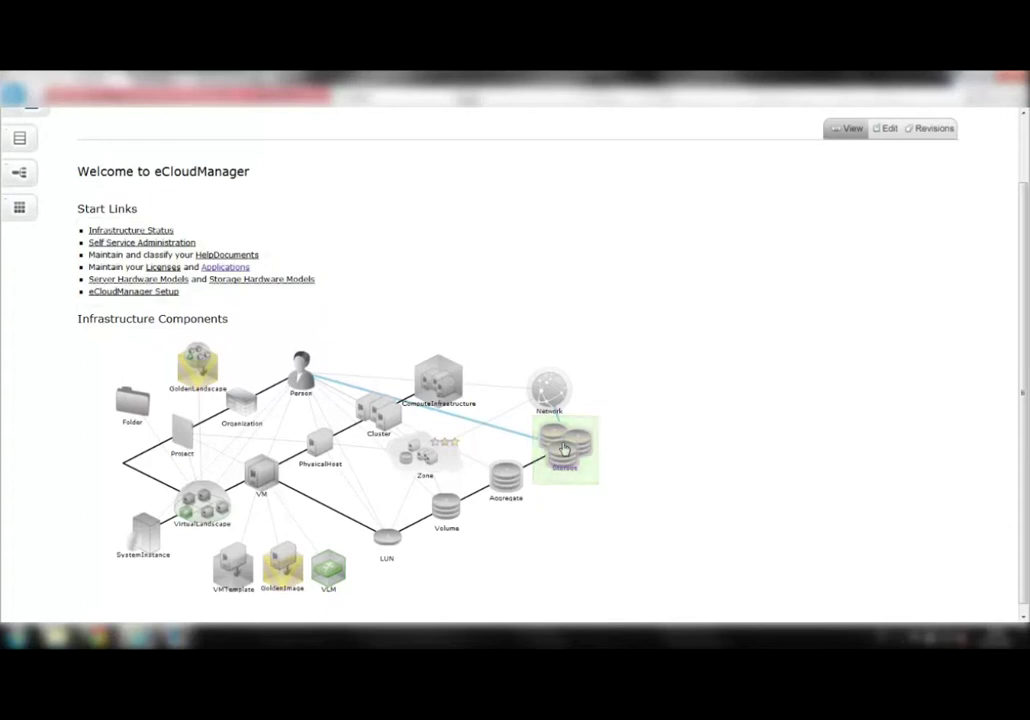
pyautogui.click(563, 449)
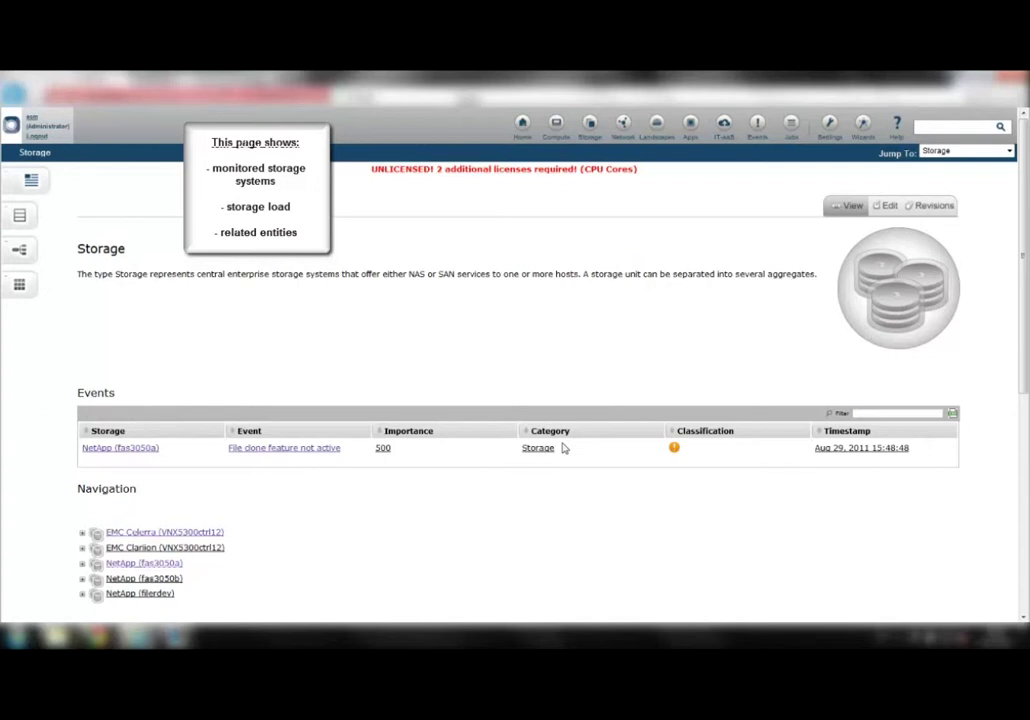
pyautogui.scroll(-1, 563, 448)
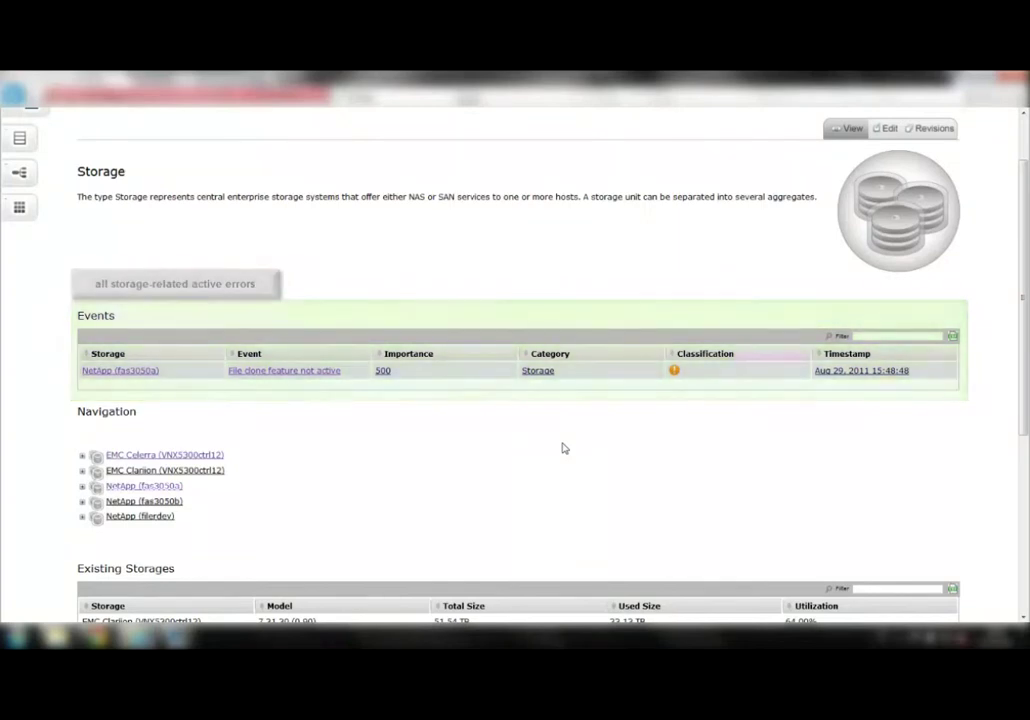
pyautogui.scroll(-2, 563, 448)
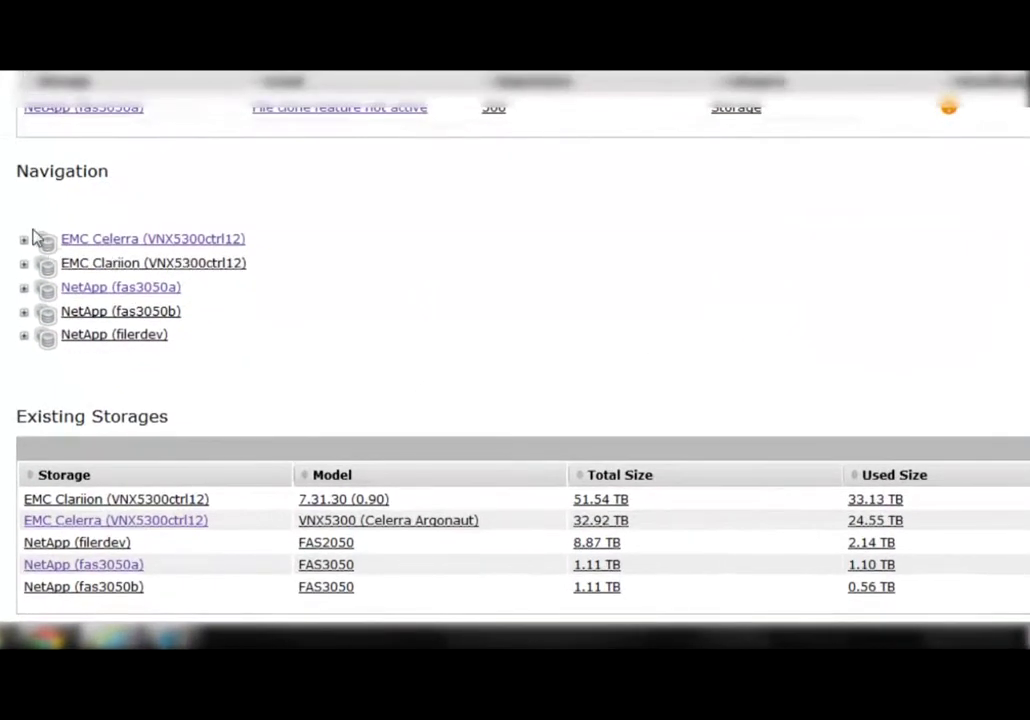
pyautogui.click(25, 240)
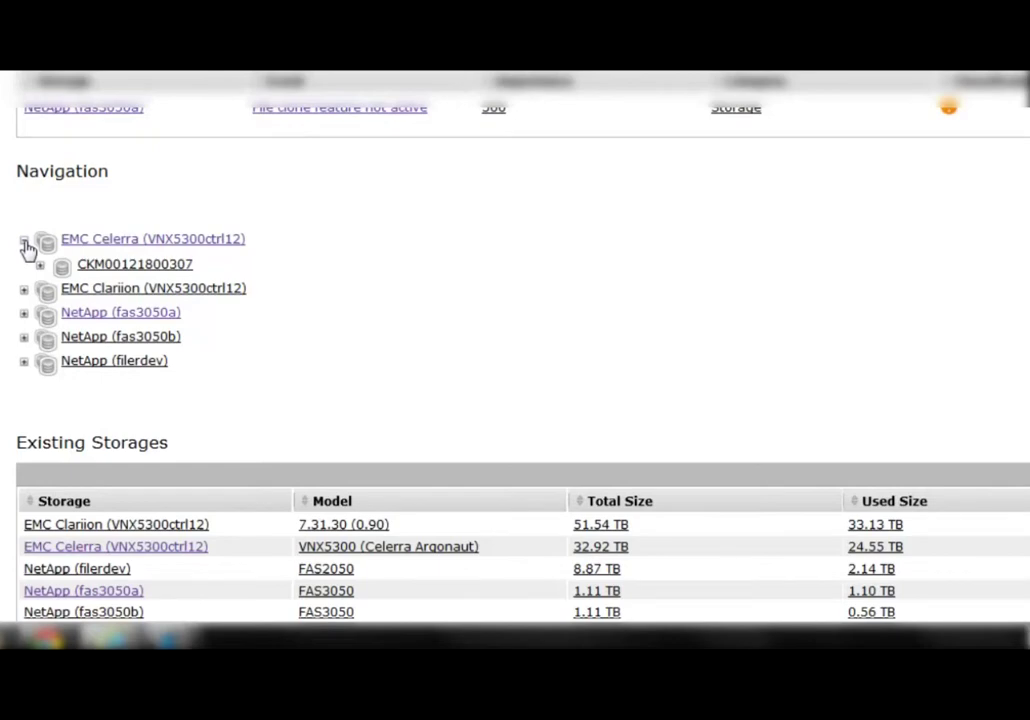
pyautogui.scroll(-2, 28, 248)
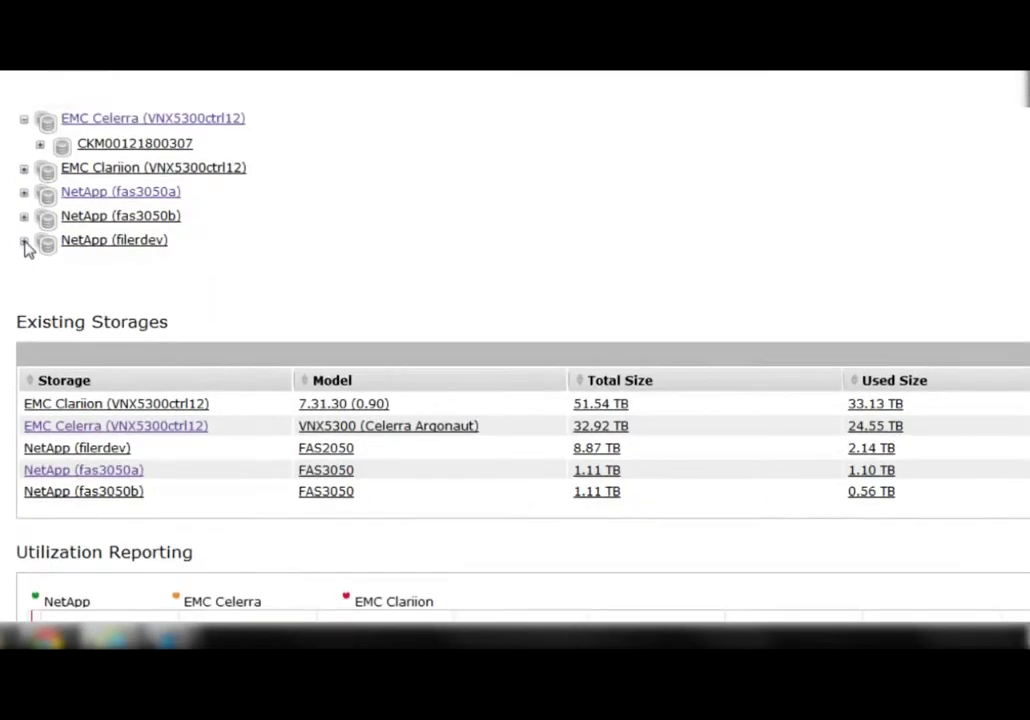
pyautogui.click(39, 149)
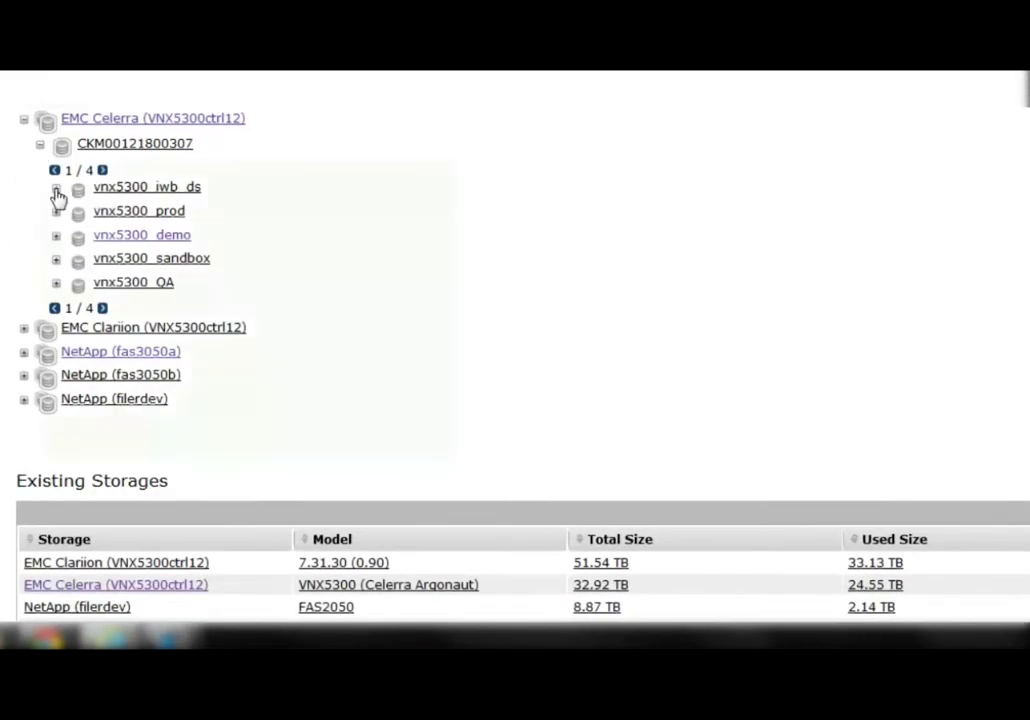
pyautogui.click(56, 189)
pyautogui.click(40, 144)
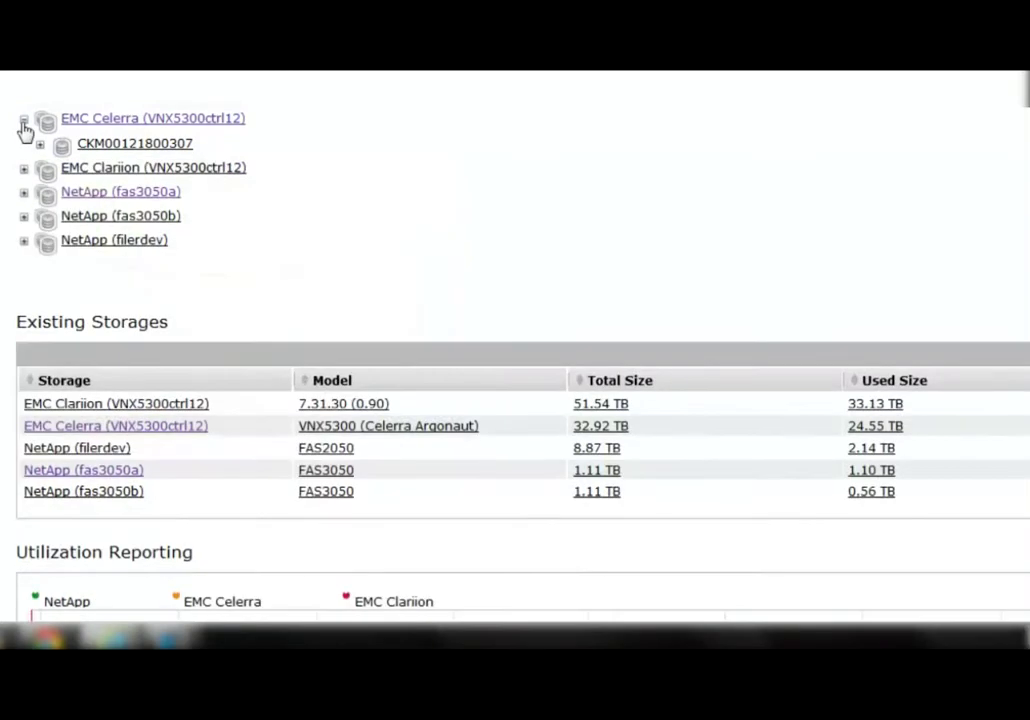
pyautogui.click(24, 118)
# - Open the storage event "File clone feature not active" and go to the storage system that triggered it, NetApp (fas3050a)
pyautogui.scroll(3, 41, 225)
pyautogui.scroll(-3, 37, 433)
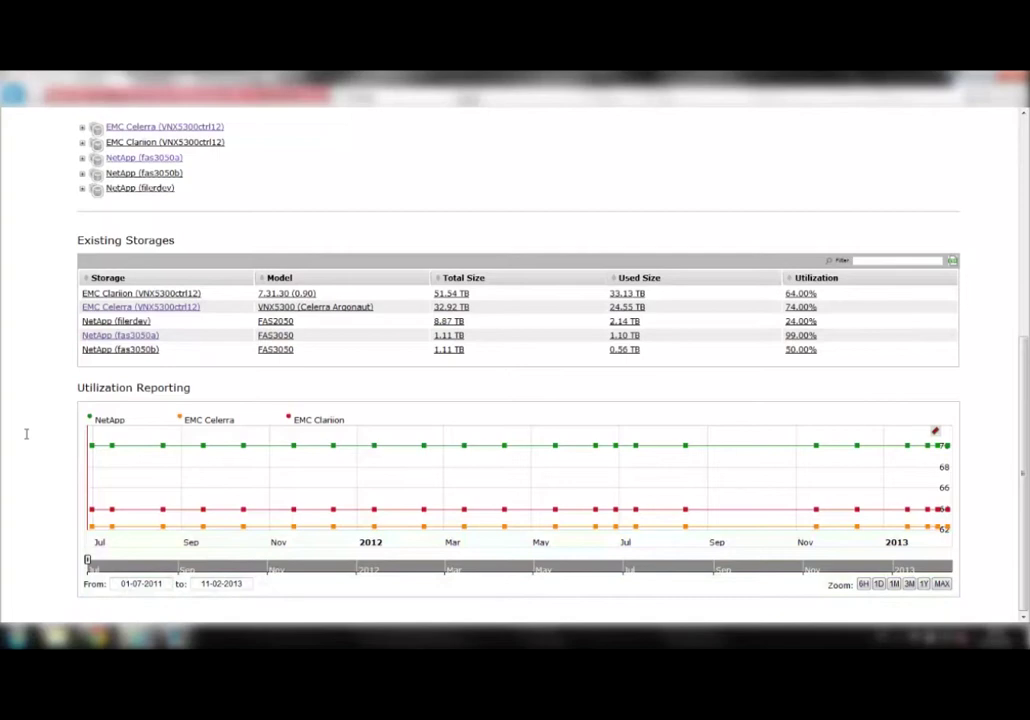
pyautogui.scroll(3, 26, 433)
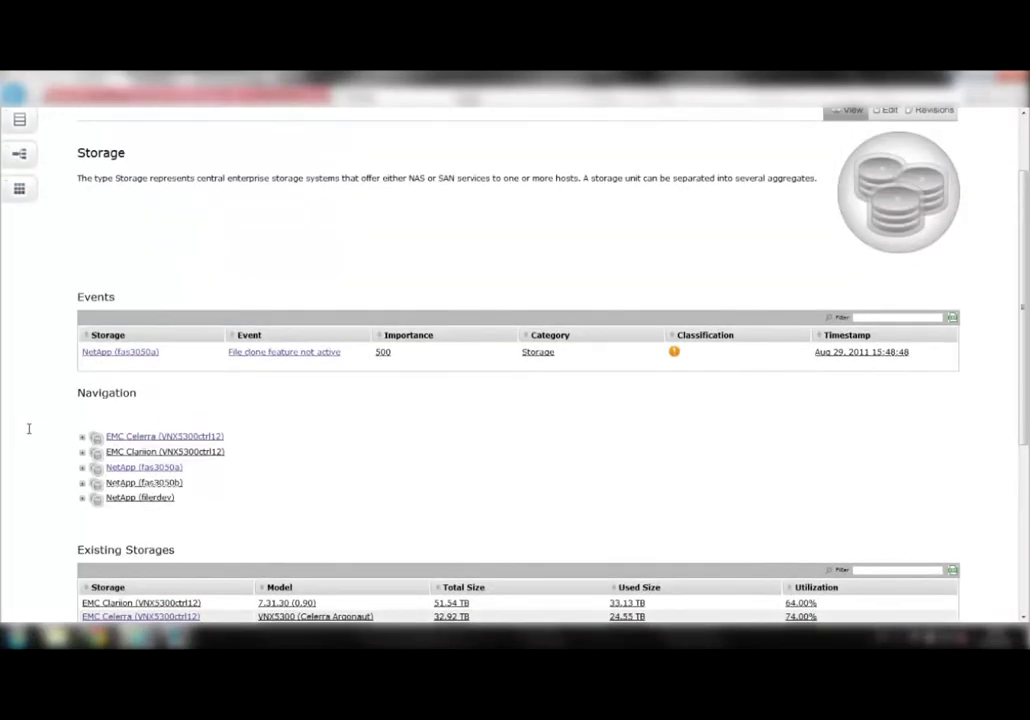
pyautogui.click(334, 357)
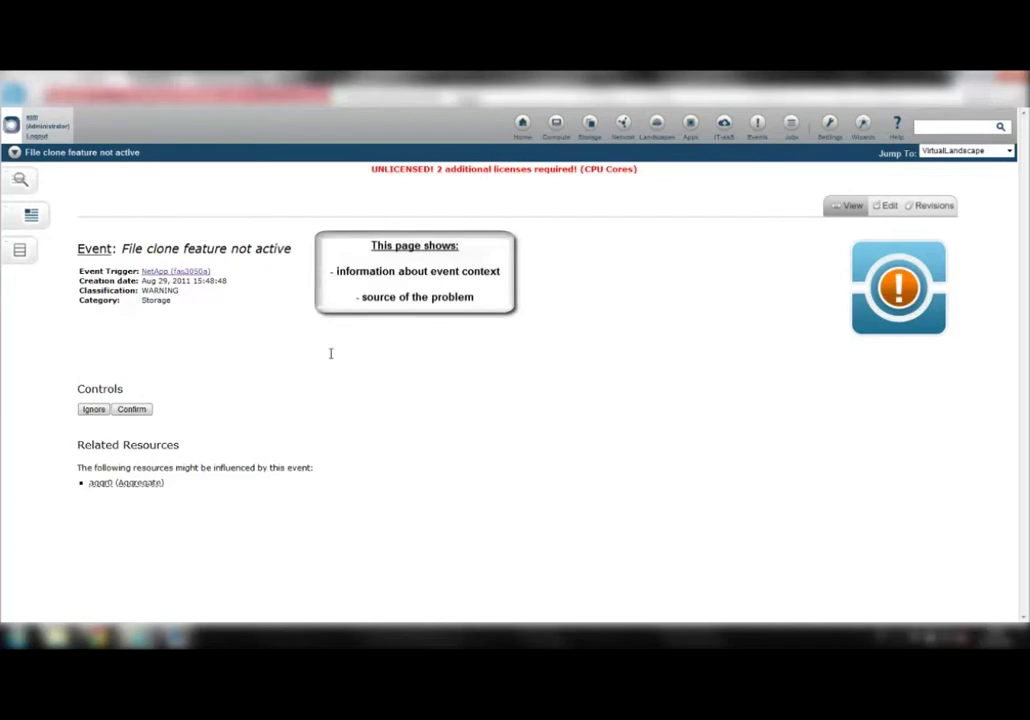
pyautogui.click(194, 271)
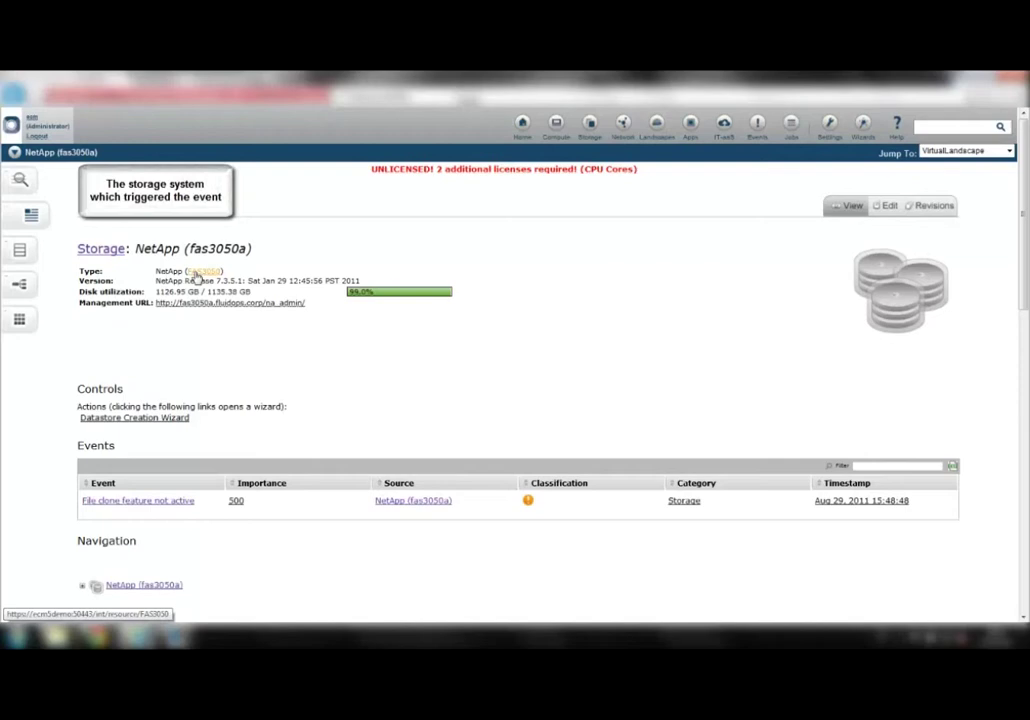
# - Examine the NetApp (fas3050a) page, including its events, aggregates, volumes, virtual machines and utilization reporting
pyautogui.scroll(-1, 287, 365)
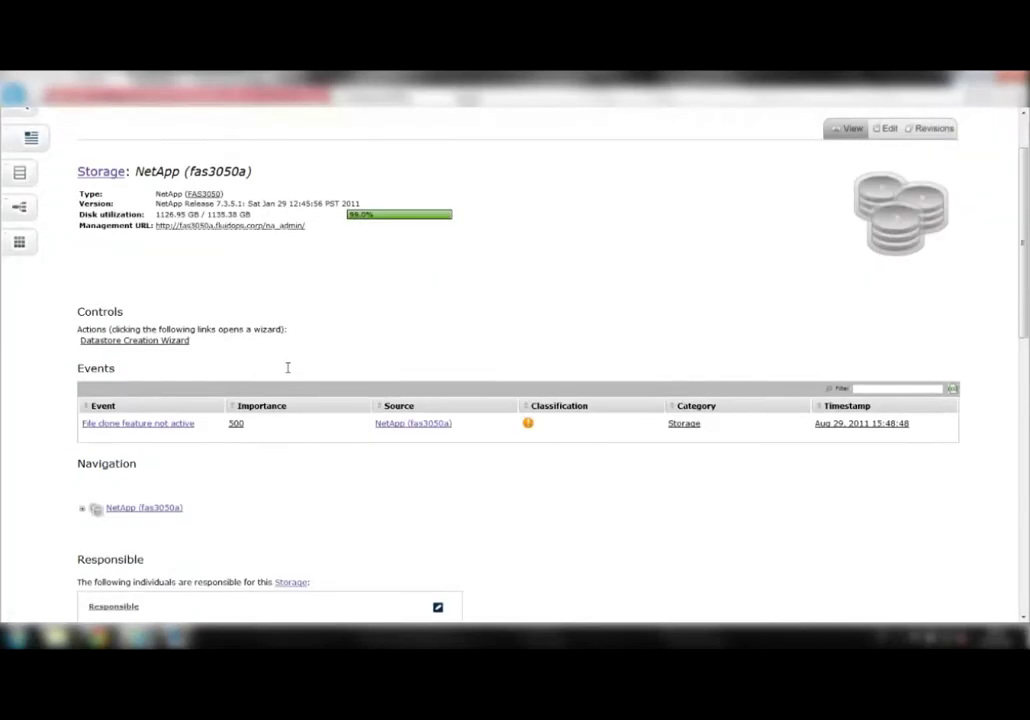
pyautogui.scroll(-1, 296, 440)
pyautogui.scroll(-1, 299, 453)
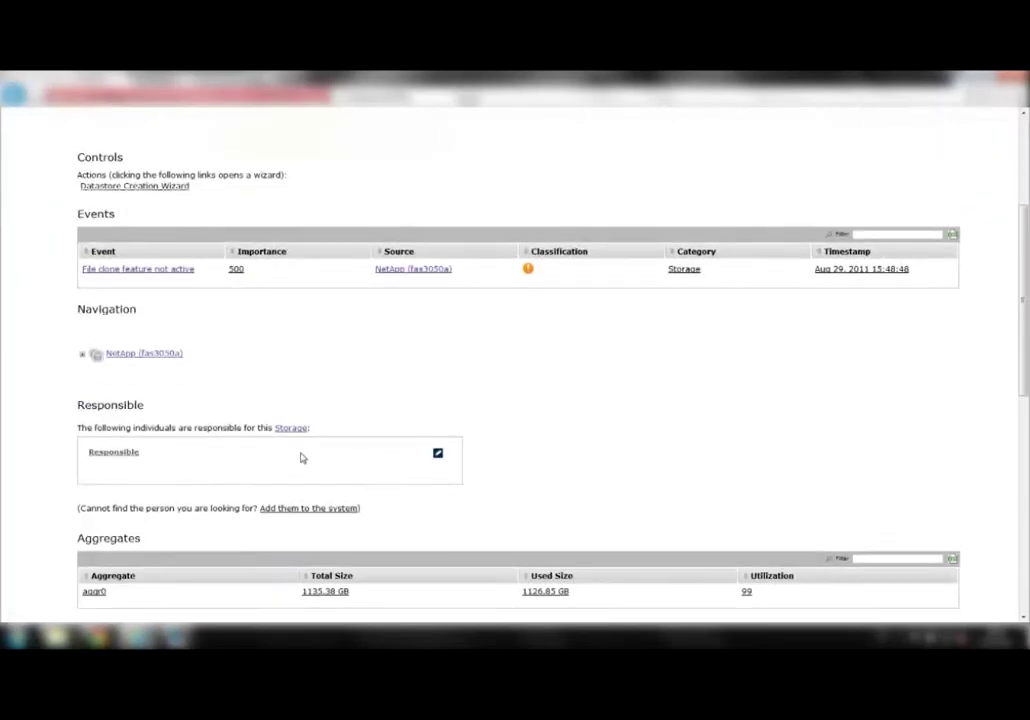
pyautogui.scroll(-2, 300, 455)
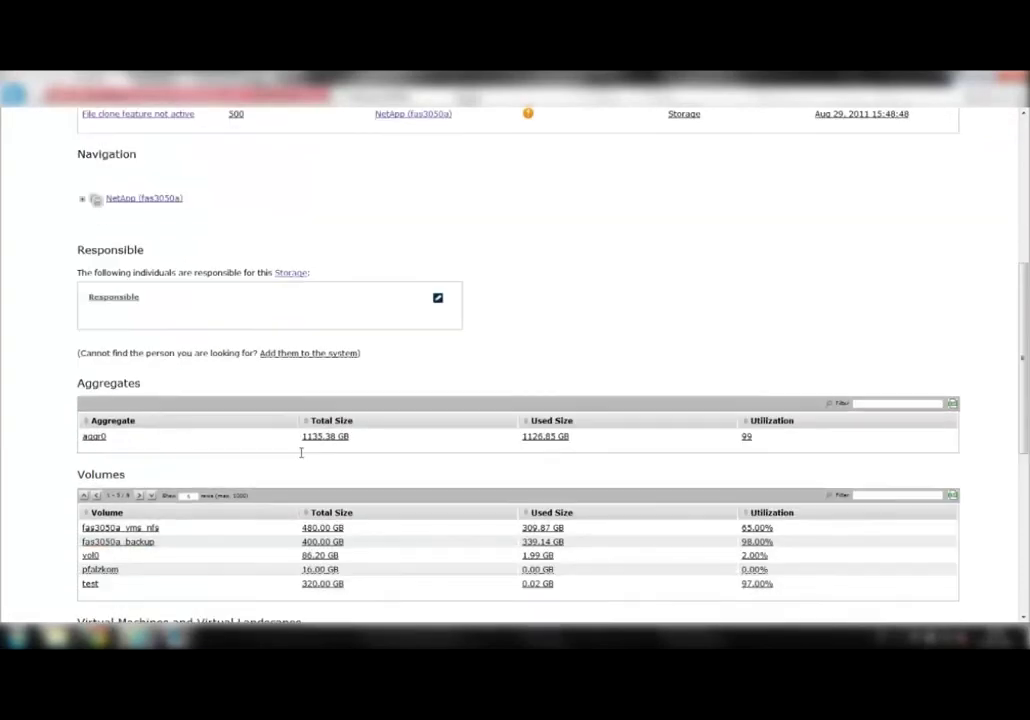
pyautogui.scroll(-2, 300, 453)
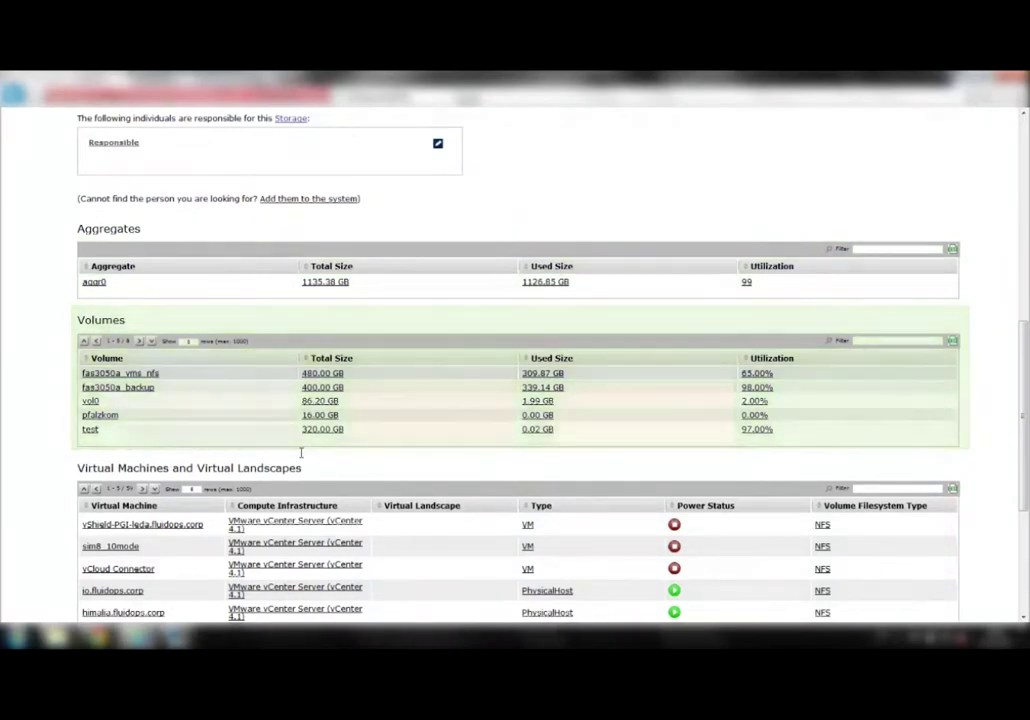
pyautogui.scroll(-3, 300, 453)
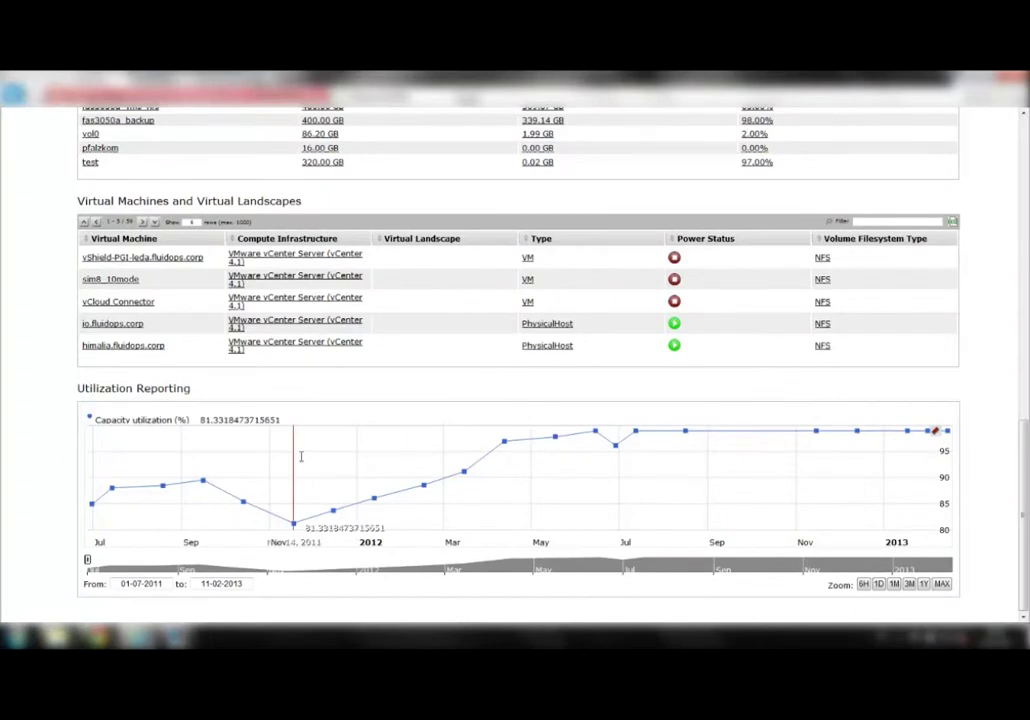
pyautogui.scroll(4, 302, 459)
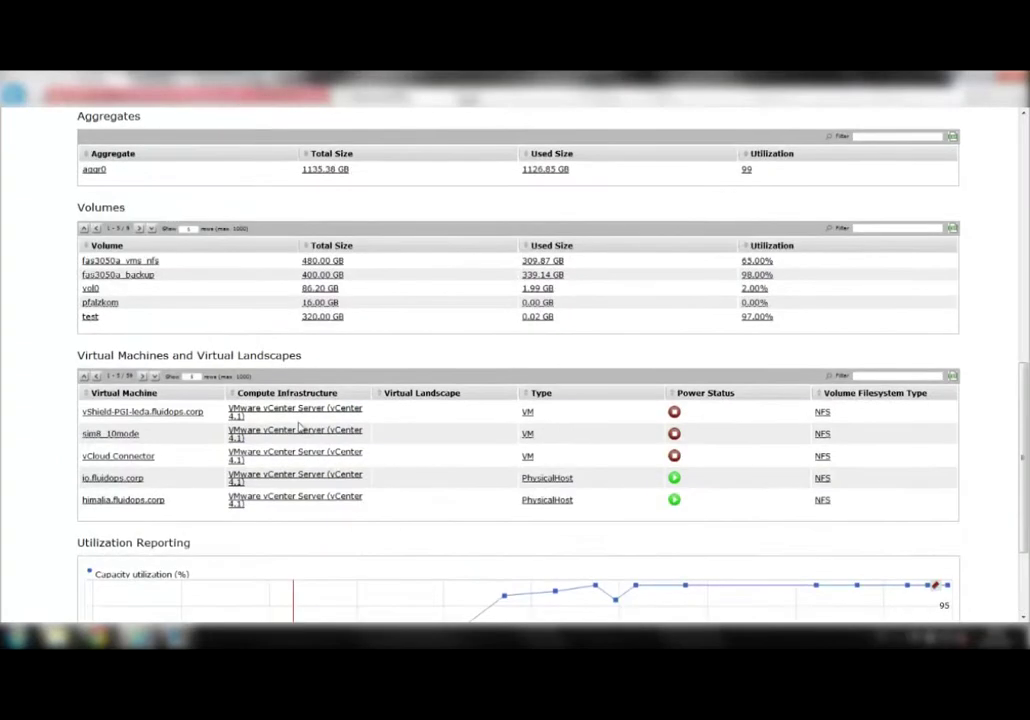
pyautogui.scroll(4, 301, 417)
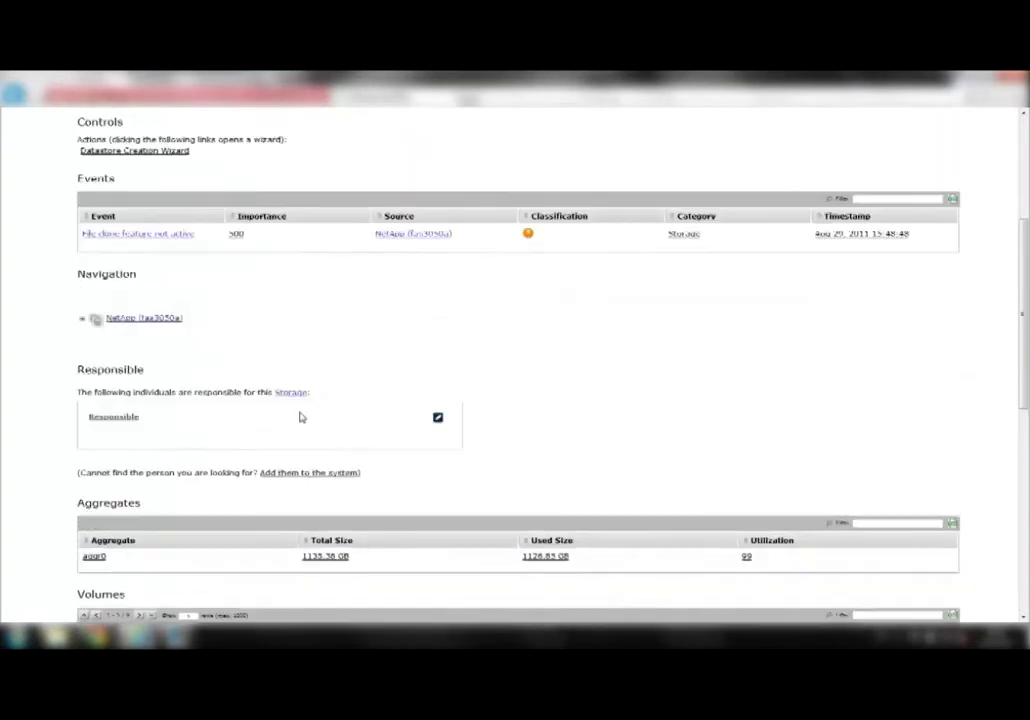
pyautogui.scroll(3, 301, 417)
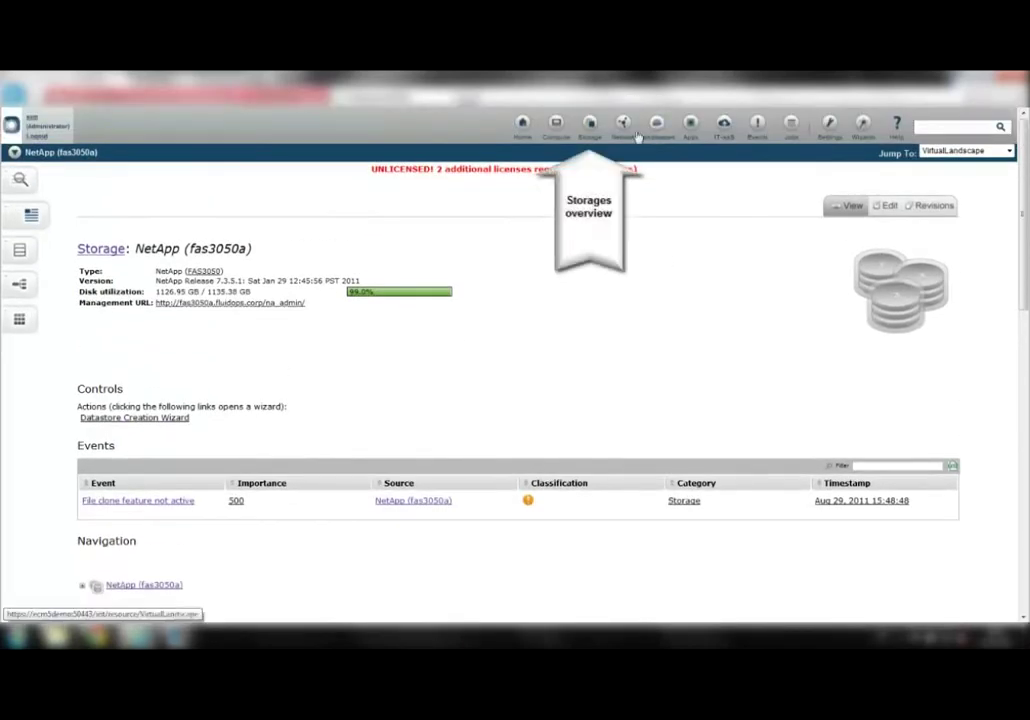
# - Return to the Storage overview and open the EMC Celerra (VNX5300ctrl12) storage system
pyautogui.click(591, 129)
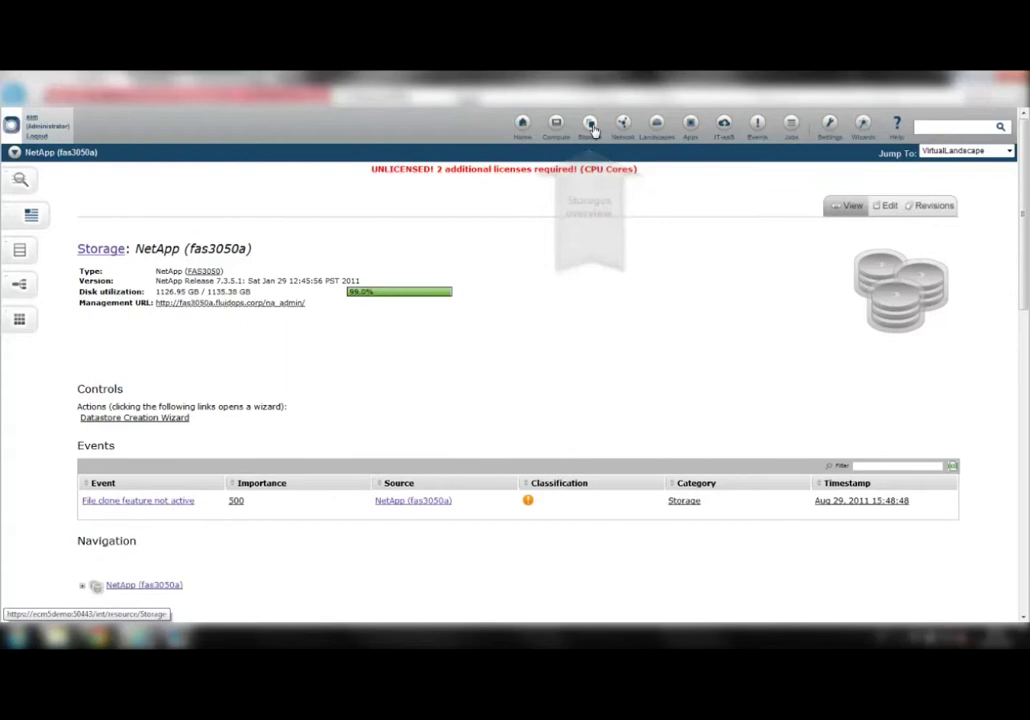
pyautogui.scroll(-1, 212, 458)
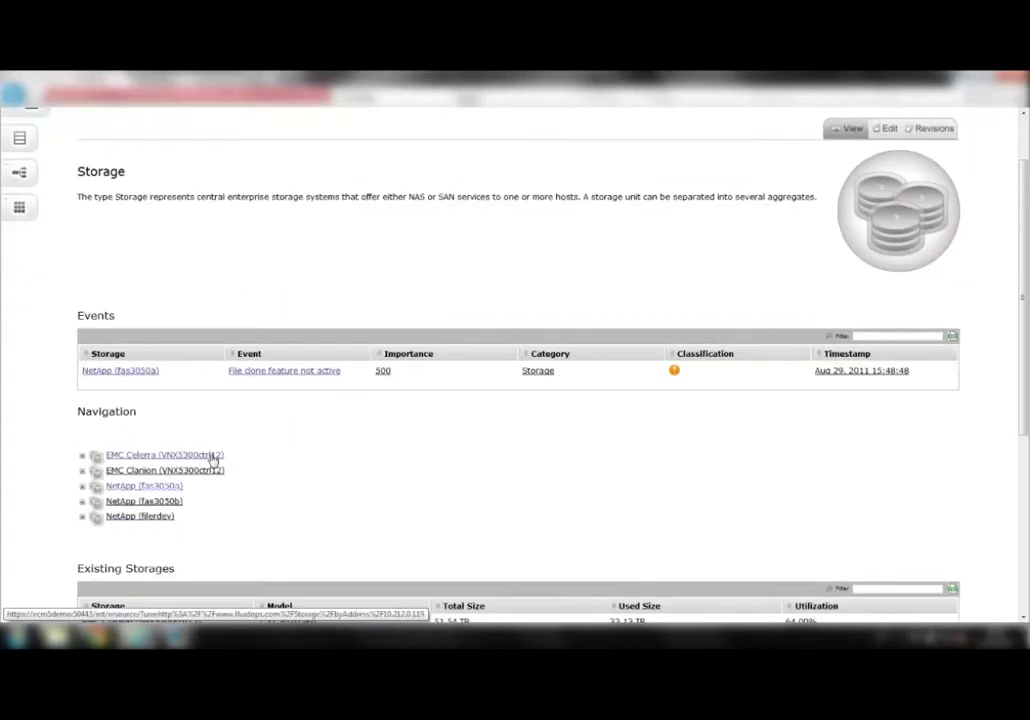
pyautogui.click(212, 456)
# - Start a new entry in the storage's Responsible field, leave it blank and close the field's editor
pyautogui.scroll(-3, 459, 479)
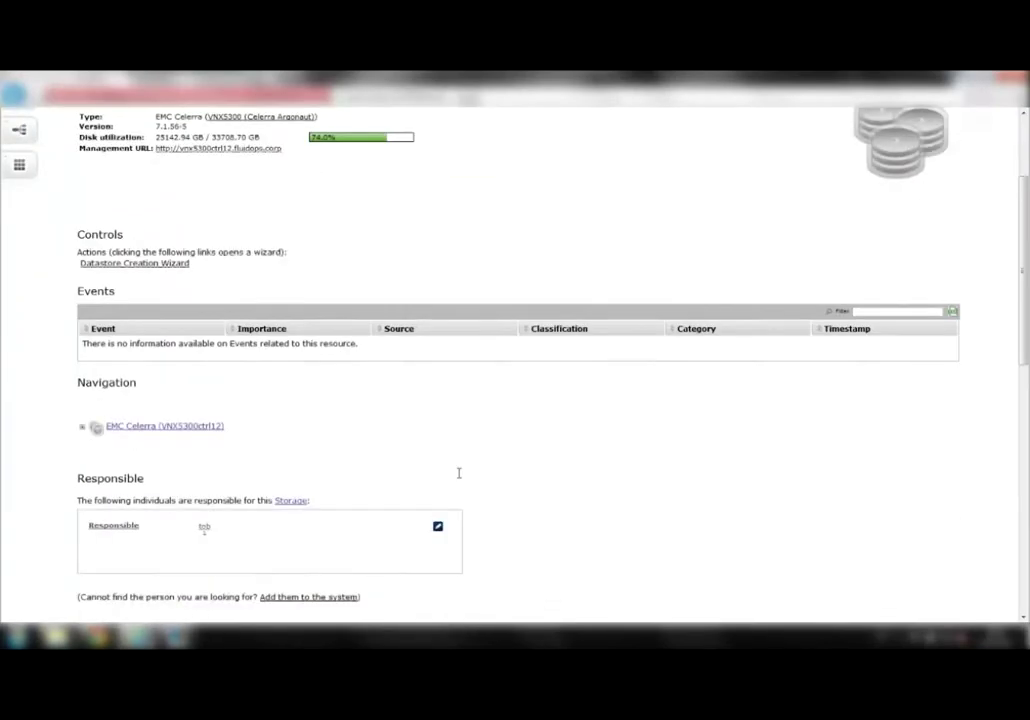
pyautogui.click(439, 452)
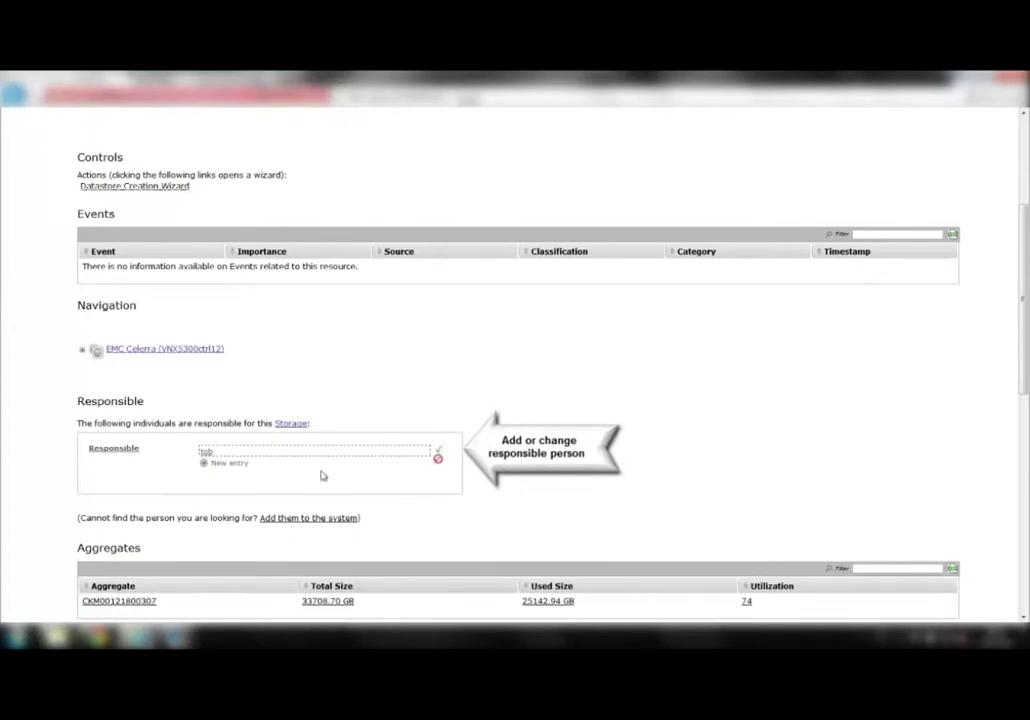
pyautogui.click(246, 467)
pyautogui.press('Escape')
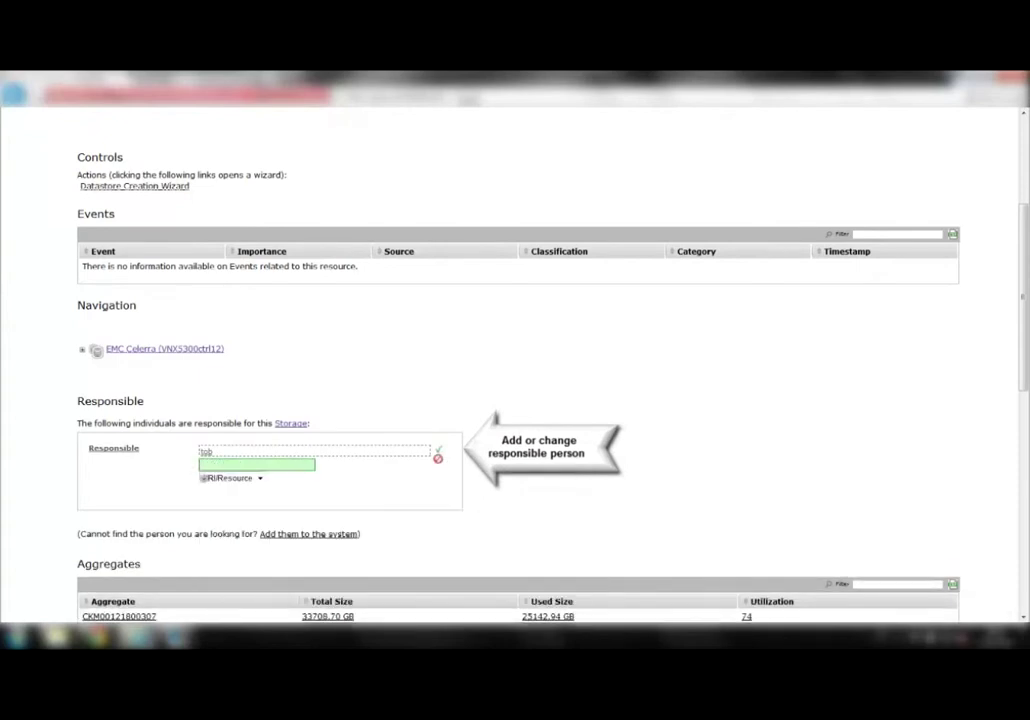
pyautogui.click(438, 451)
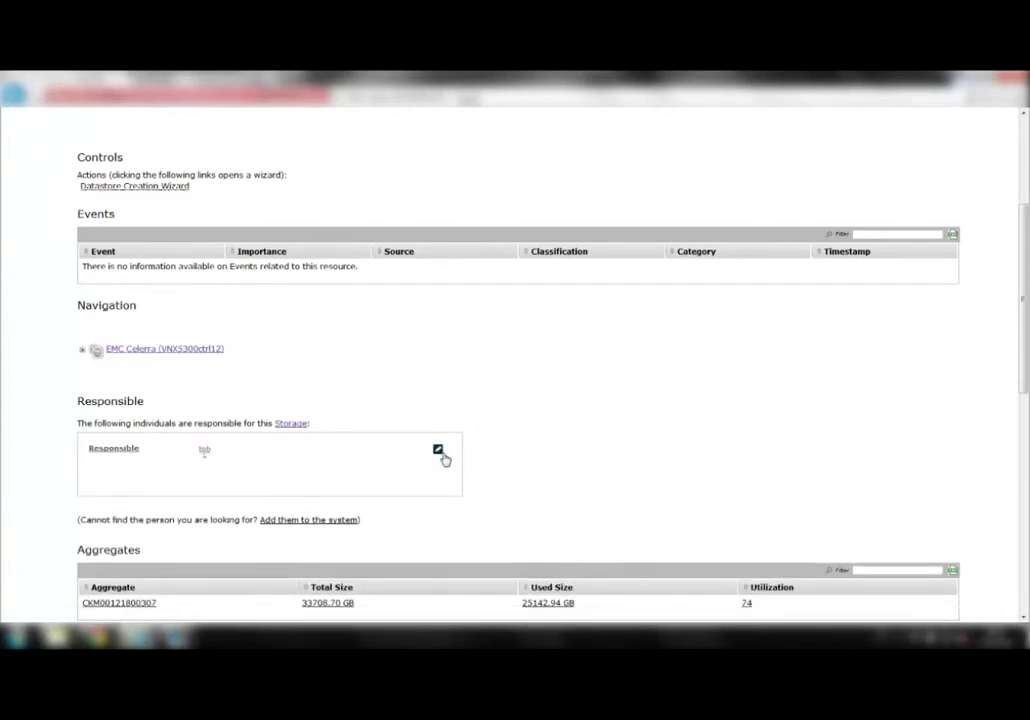
# - Open the vnx5300_demo volume of the EMC Celerra storage
pyautogui.scroll(-1, 494, 467)
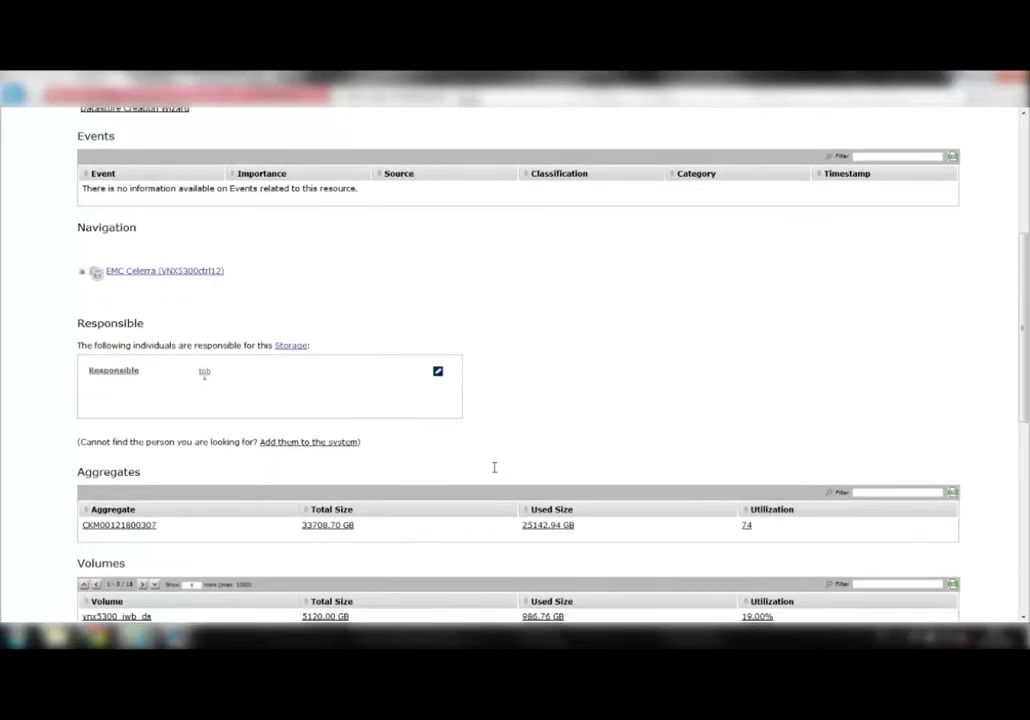
pyautogui.scroll(-1, 493, 470)
pyautogui.scroll(-2, 493, 470)
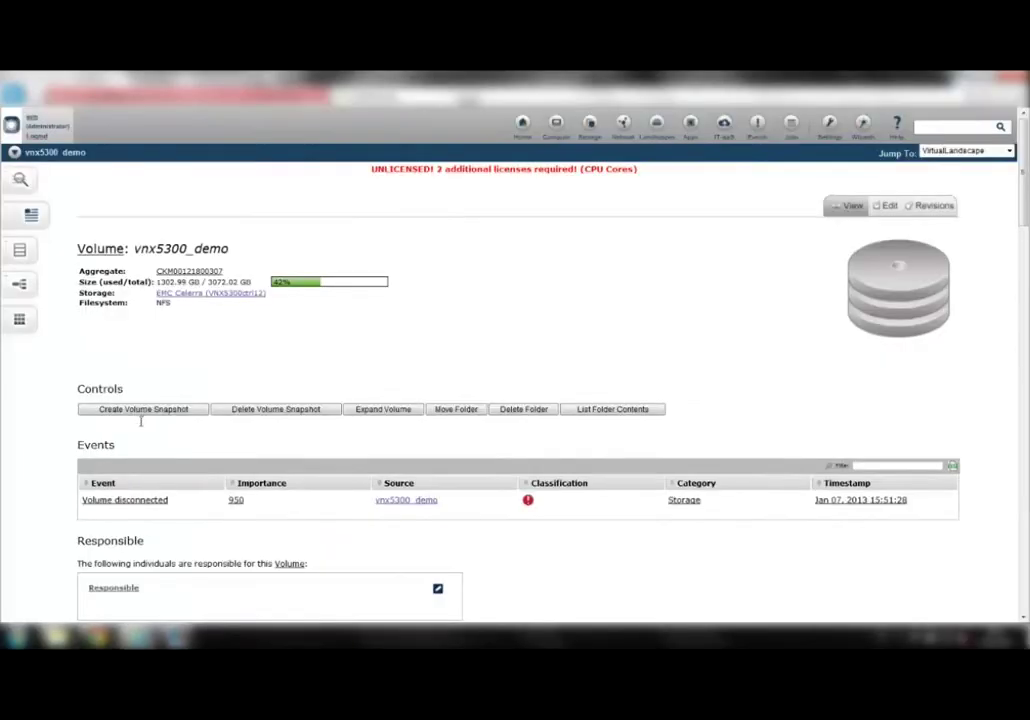
# - Set the volume's Logical Unit Numbers table to show 100 rows
pyautogui.scroll(-3, 498, 543)
pyautogui.scroll(-5, 495, 543)
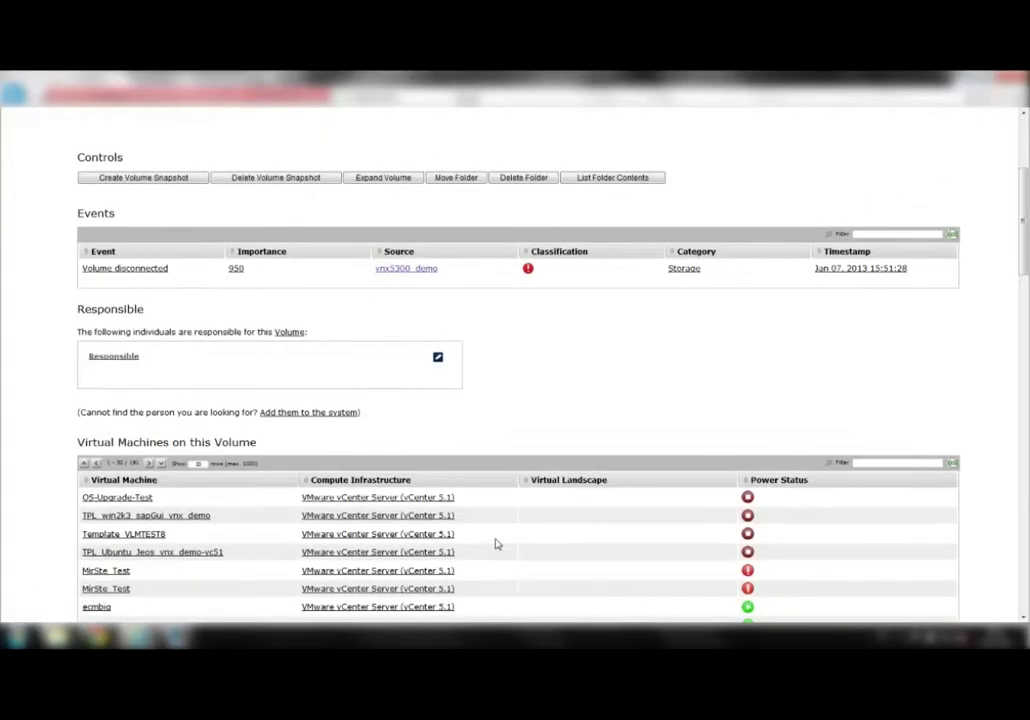
pyautogui.scroll(-6, 491, 543)
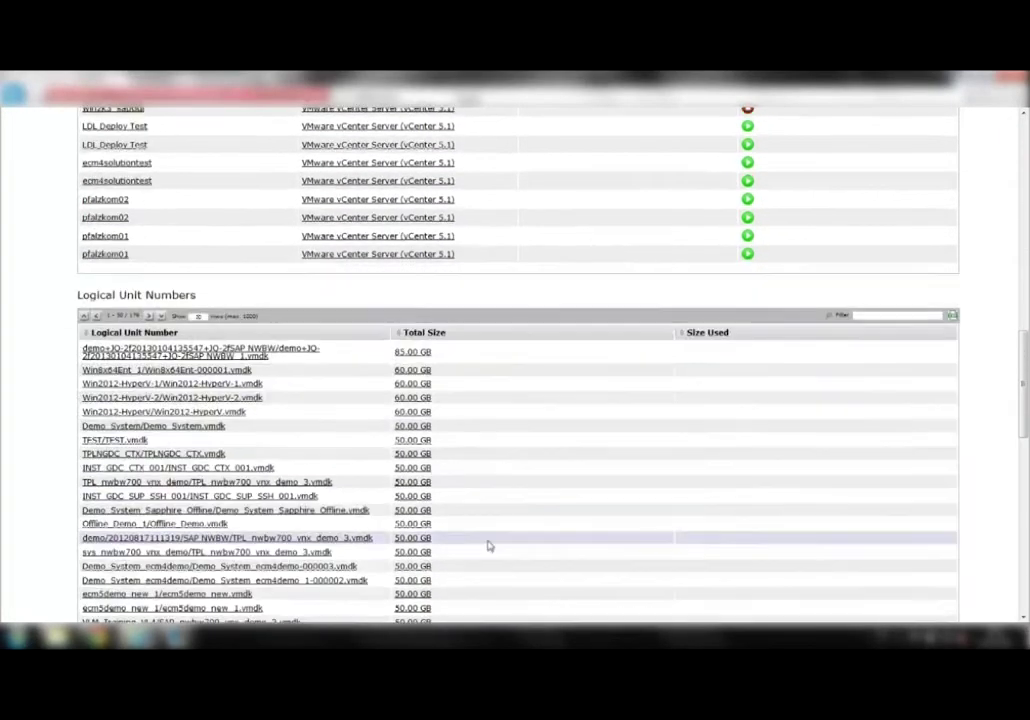
pyautogui.scroll(-2, 490, 545)
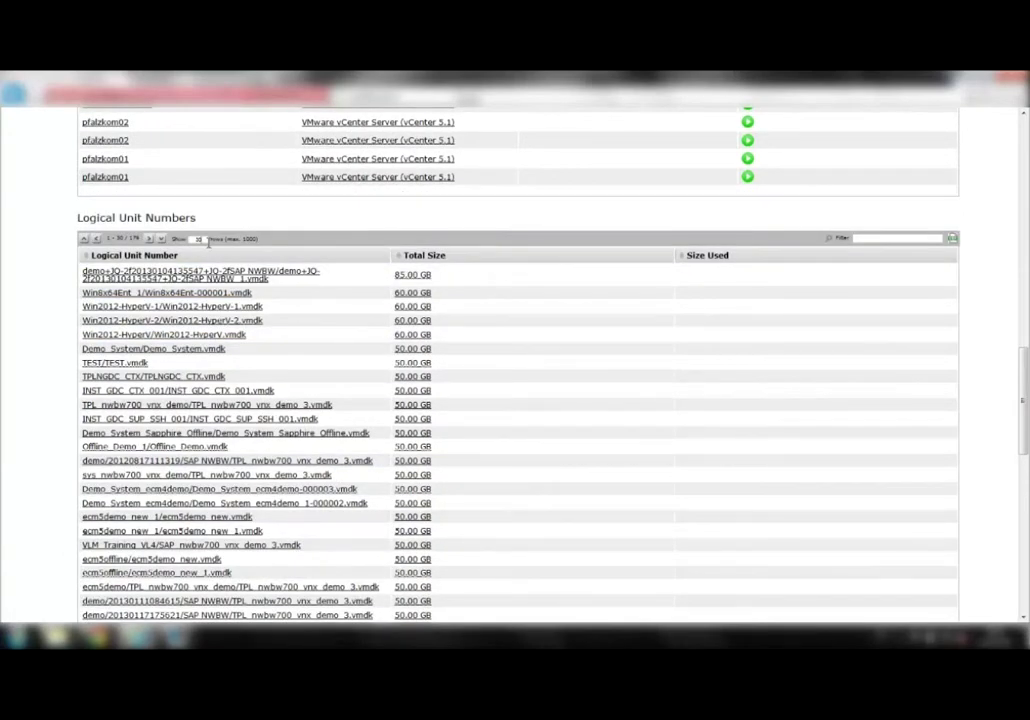
pyautogui.click(204, 240)
pyautogui.press('BackSpace')
pyautogui.press('BackSpace')
pyautogui.write('100')
pyautogui.press('Return')
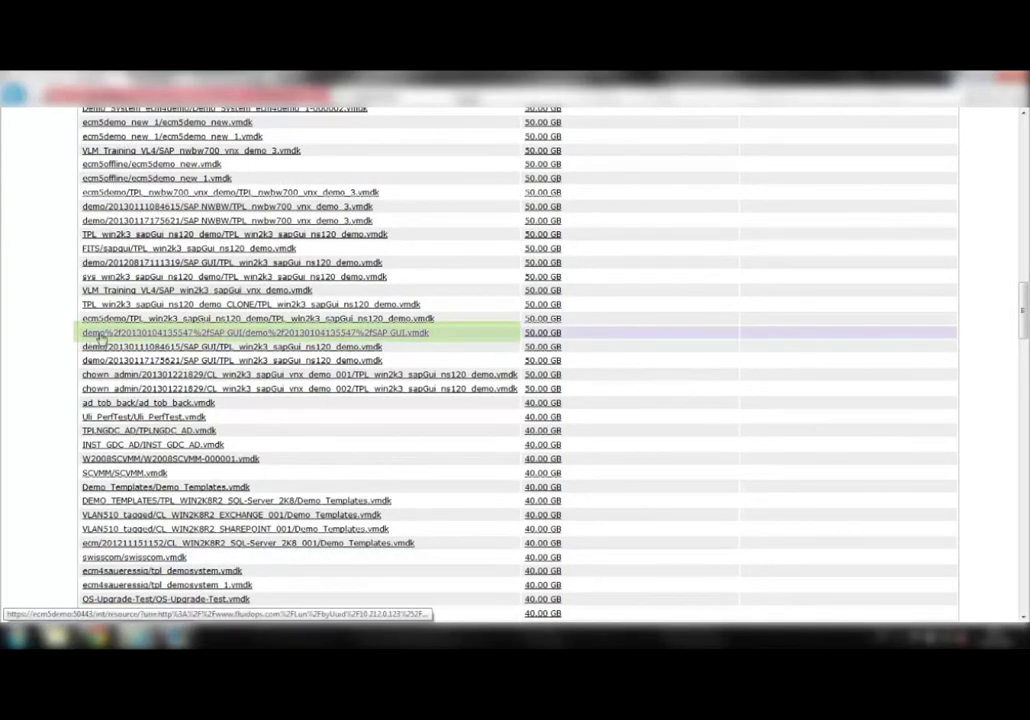
pyautogui.click(100, 340)
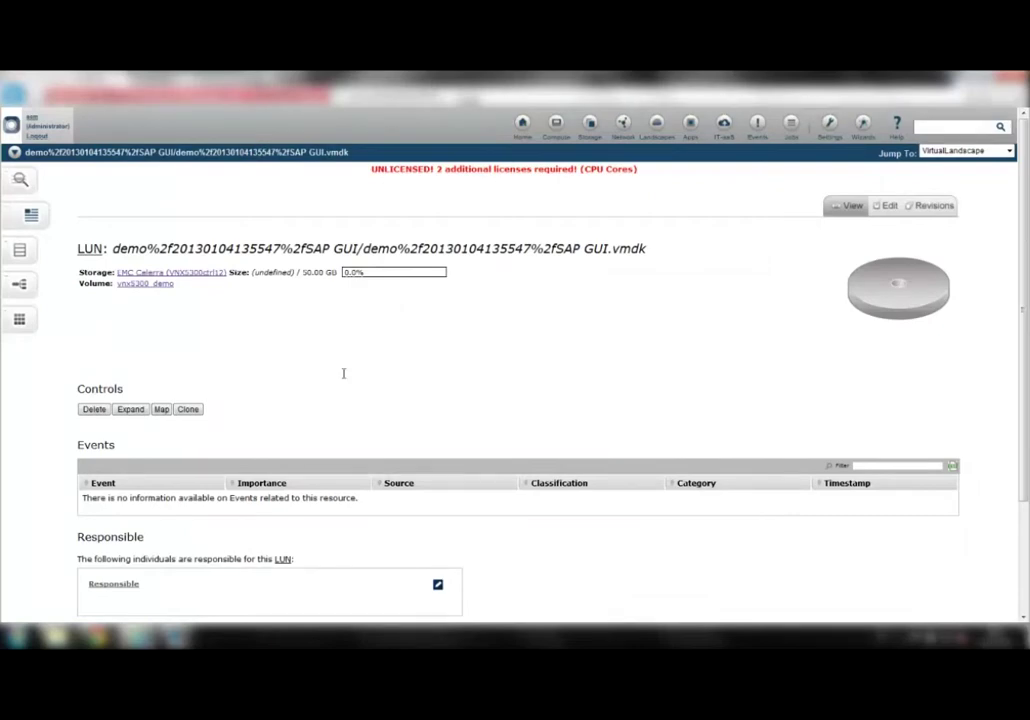
pyautogui.scroll(-1, 343, 373)
pyautogui.scroll(-1, 343, 373)
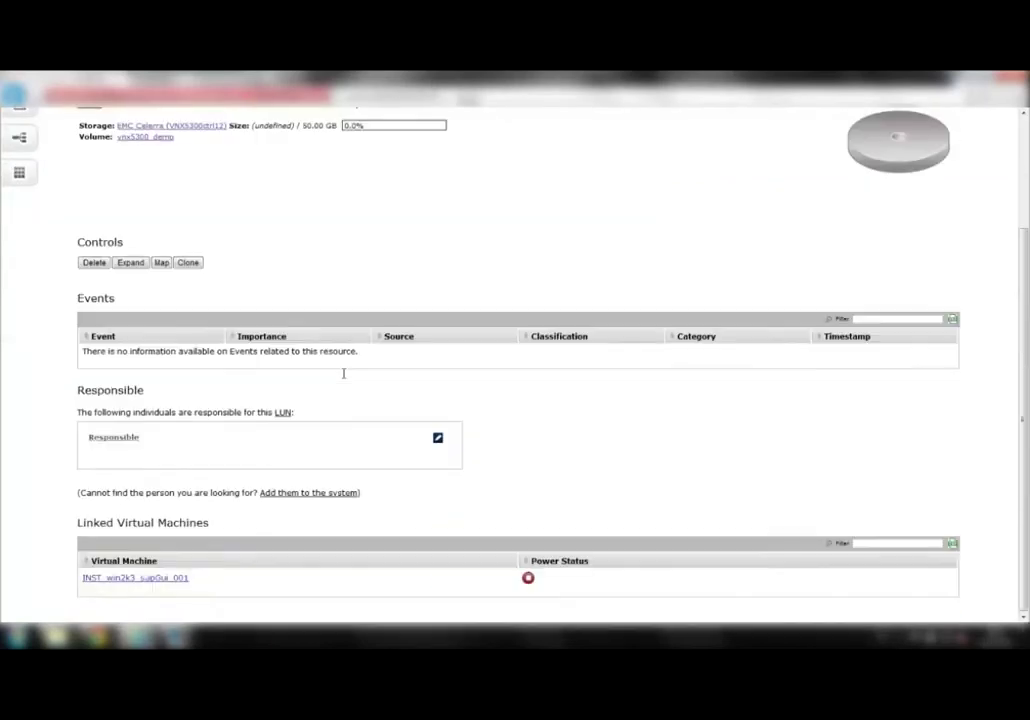
pyautogui.click(177, 581)
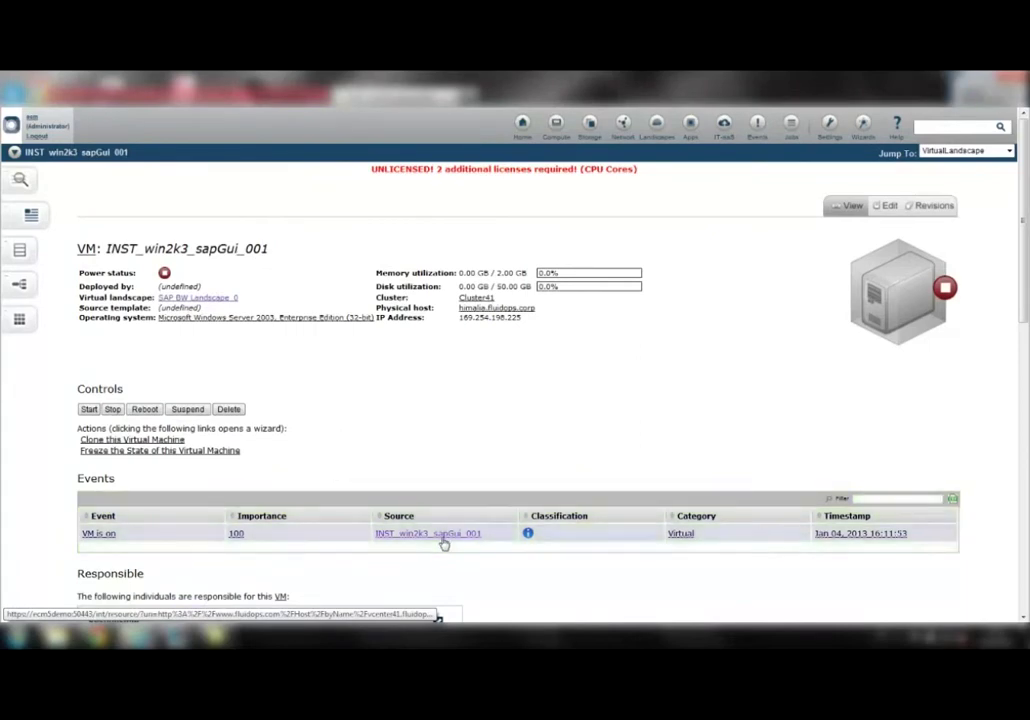
# - Review the virtual machine's attached LUNs, utilization, applications and patches, and open its virtual landscape SAP BW Landscape_0
pyautogui.scroll(-1, 445, 543)
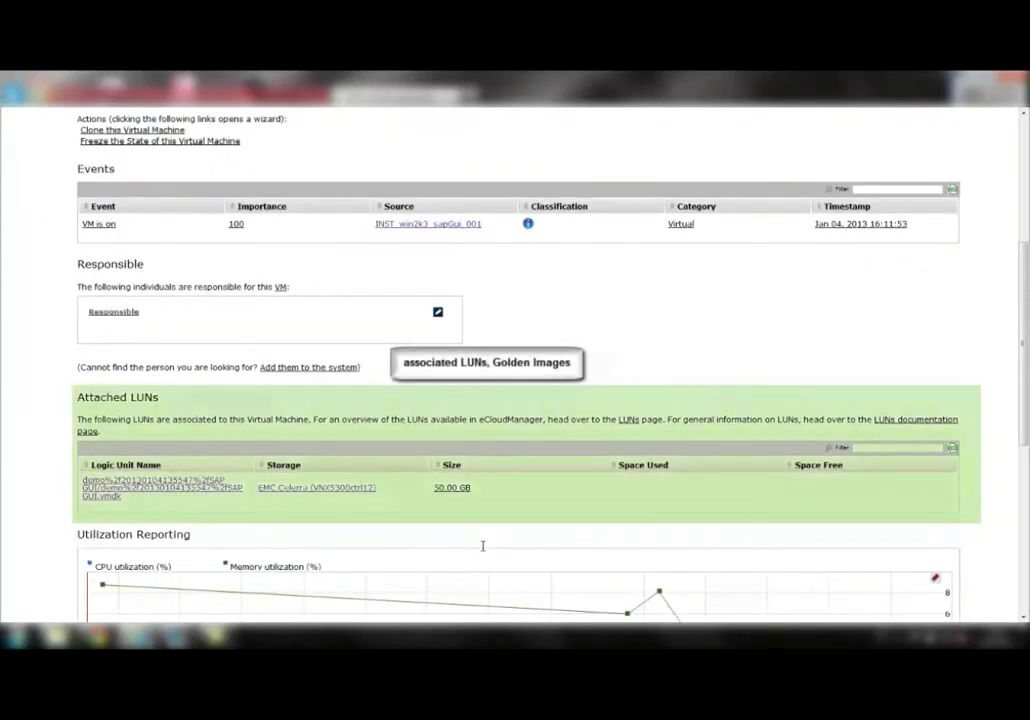
pyautogui.scroll(-1, 482, 546)
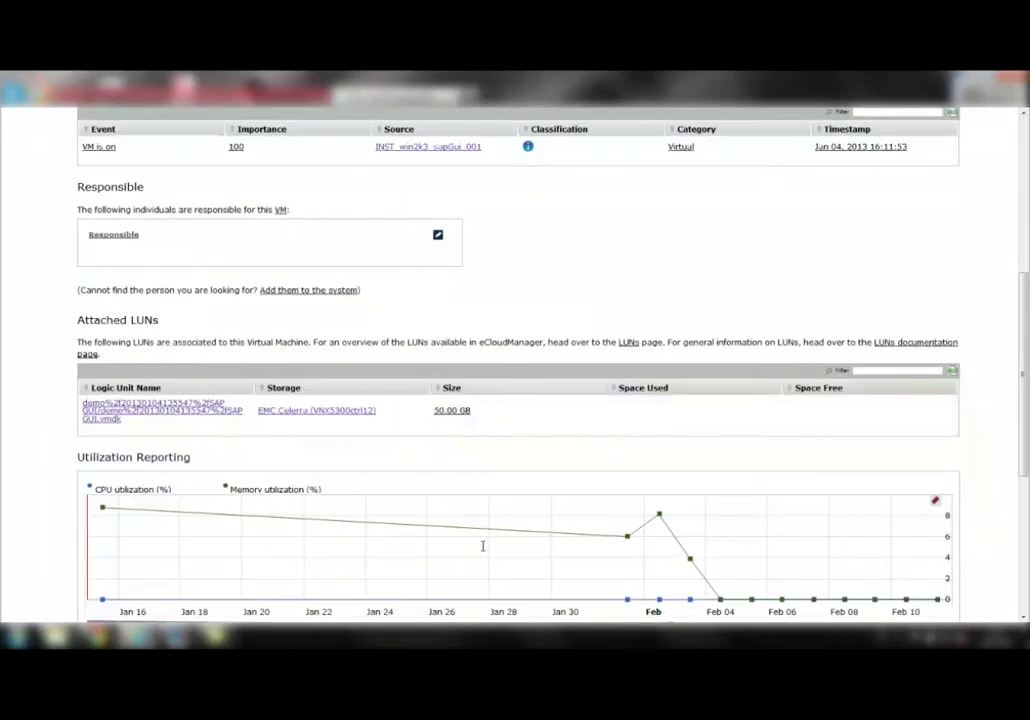
pyautogui.scroll(-3, 482, 546)
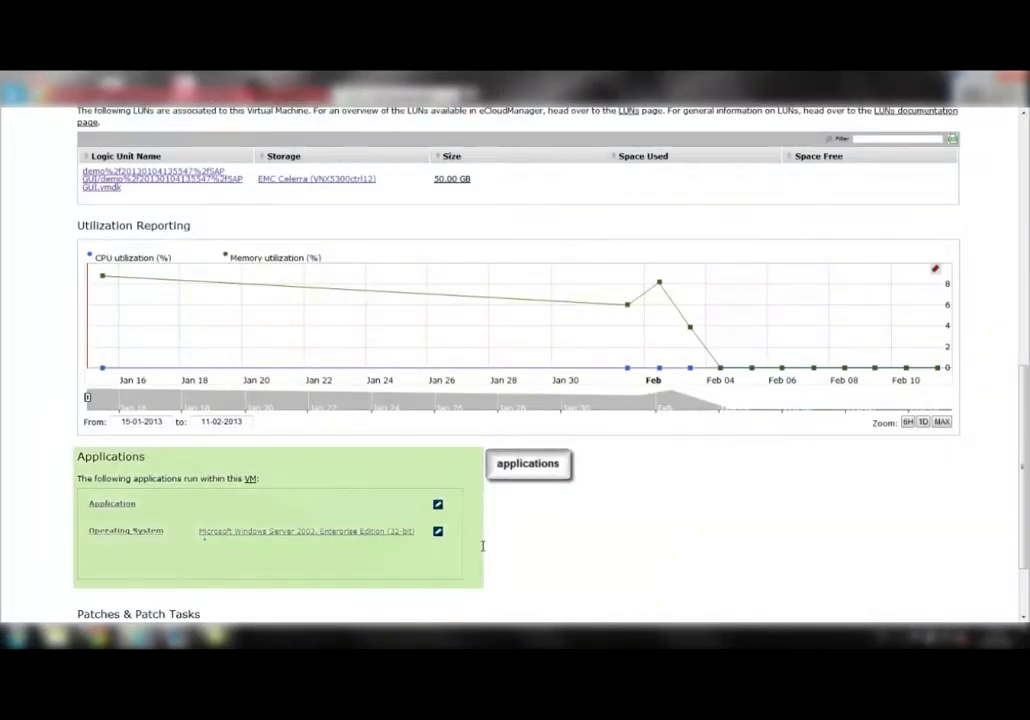
pyautogui.scroll(-2, 482, 546)
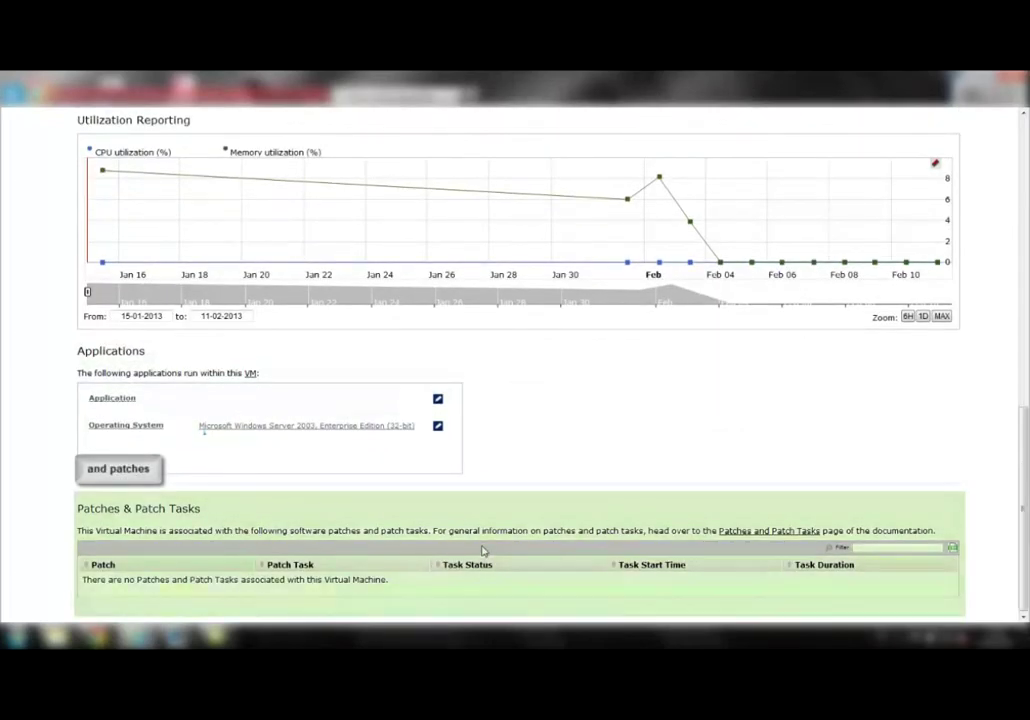
pyautogui.scroll(12, 482, 548)
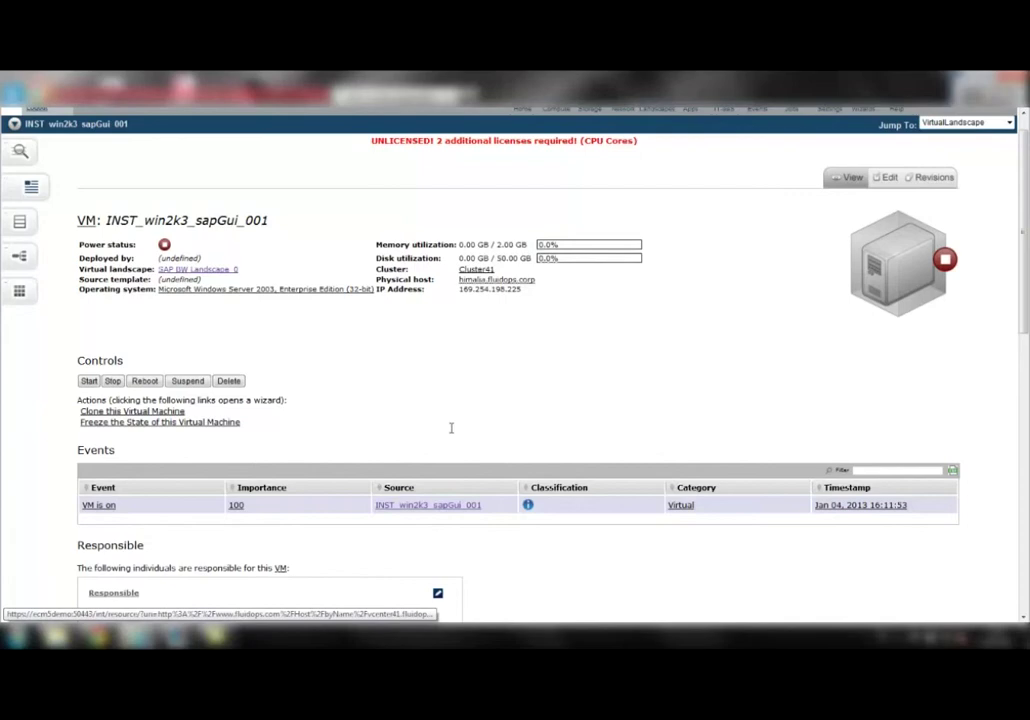
pyautogui.click(207, 270)
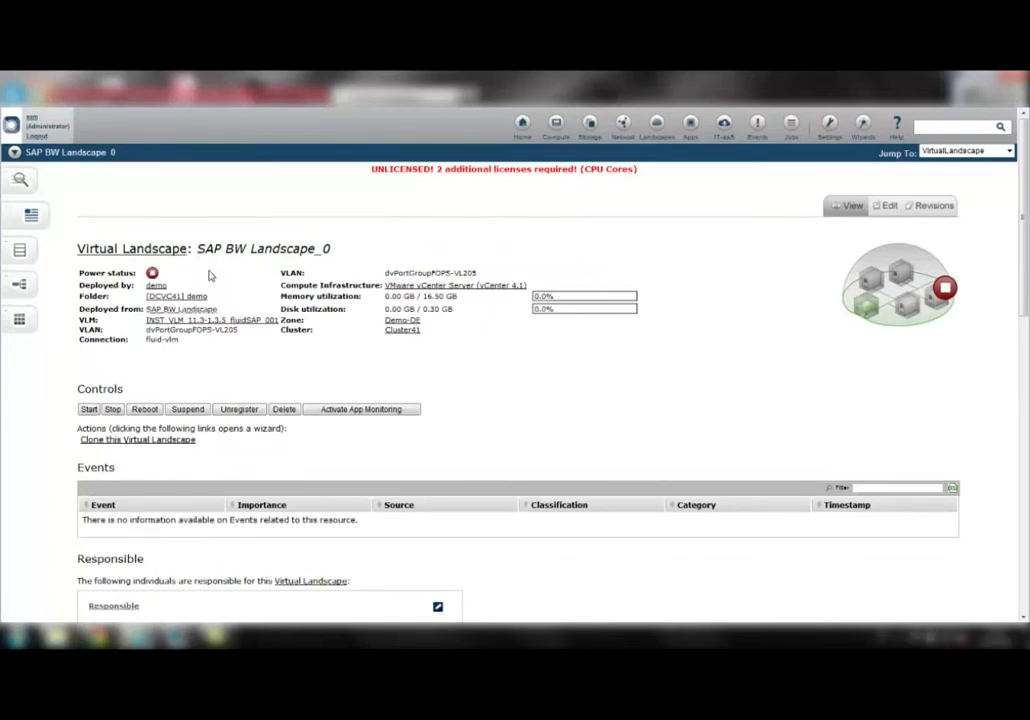
# - Examine the landscape's controls, events, responsible person, virtual machines, applications, projects and utilization reporting
pyautogui.scroll(-2, 247, 279)
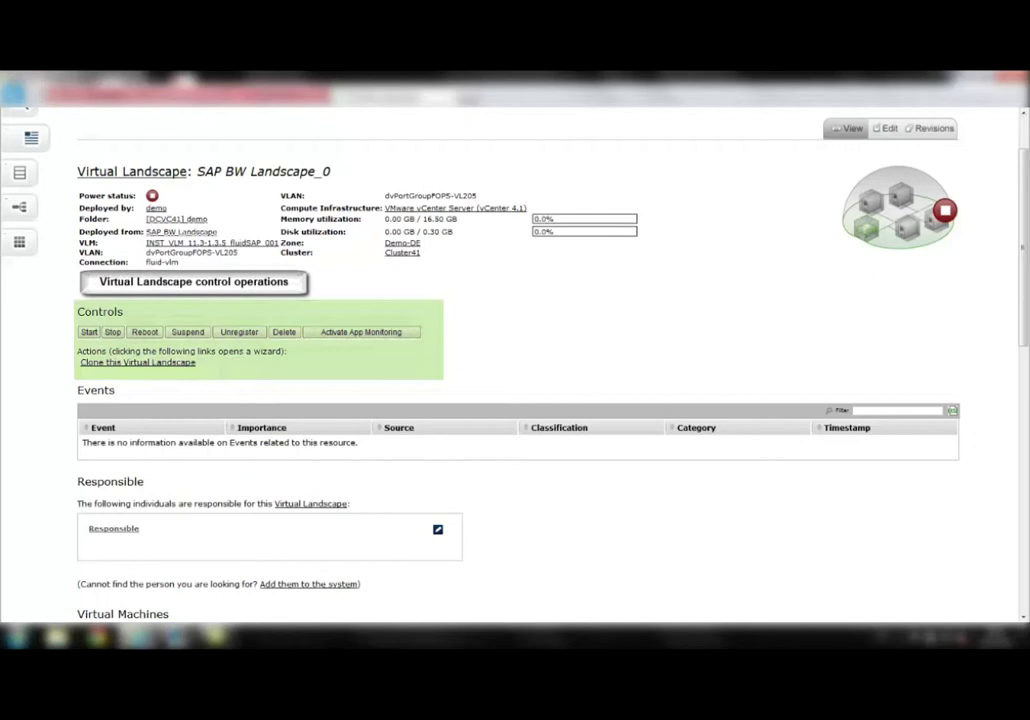
pyautogui.scroll(-2, 247, 279)
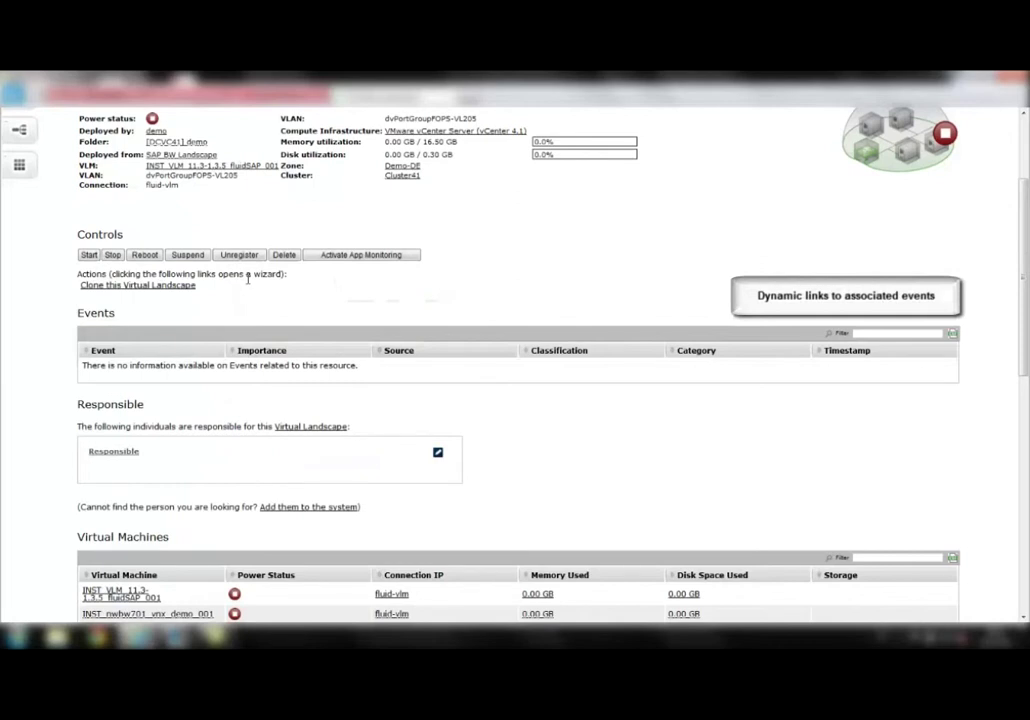
pyautogui.scroll(-2, 247, 281)
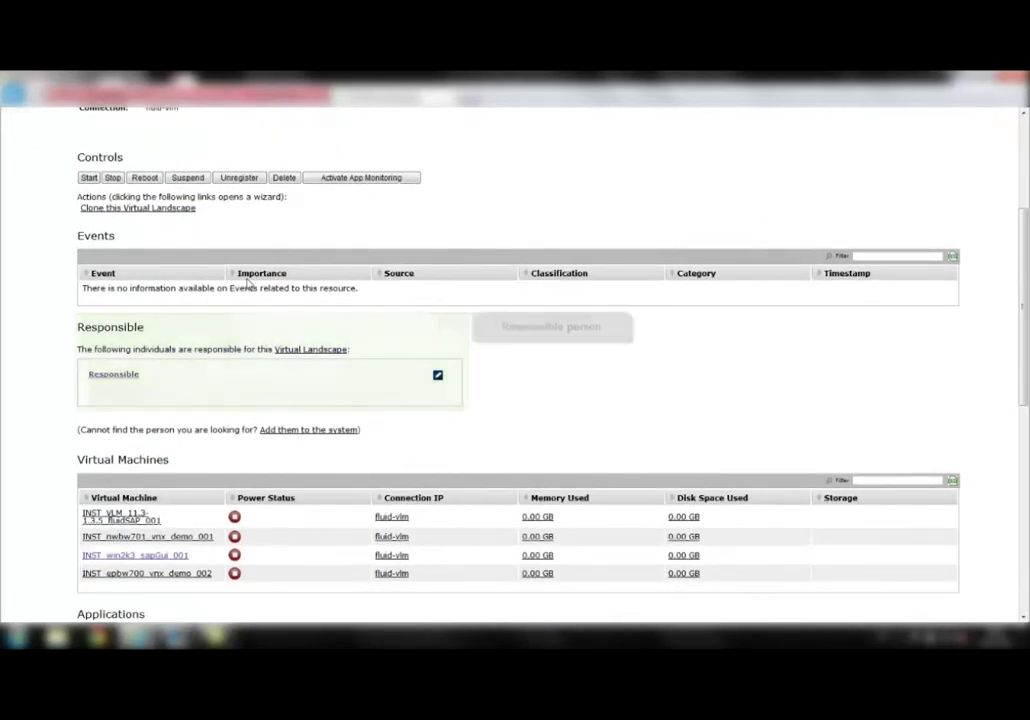
pyautogui.scroll(-4, 247, 281)
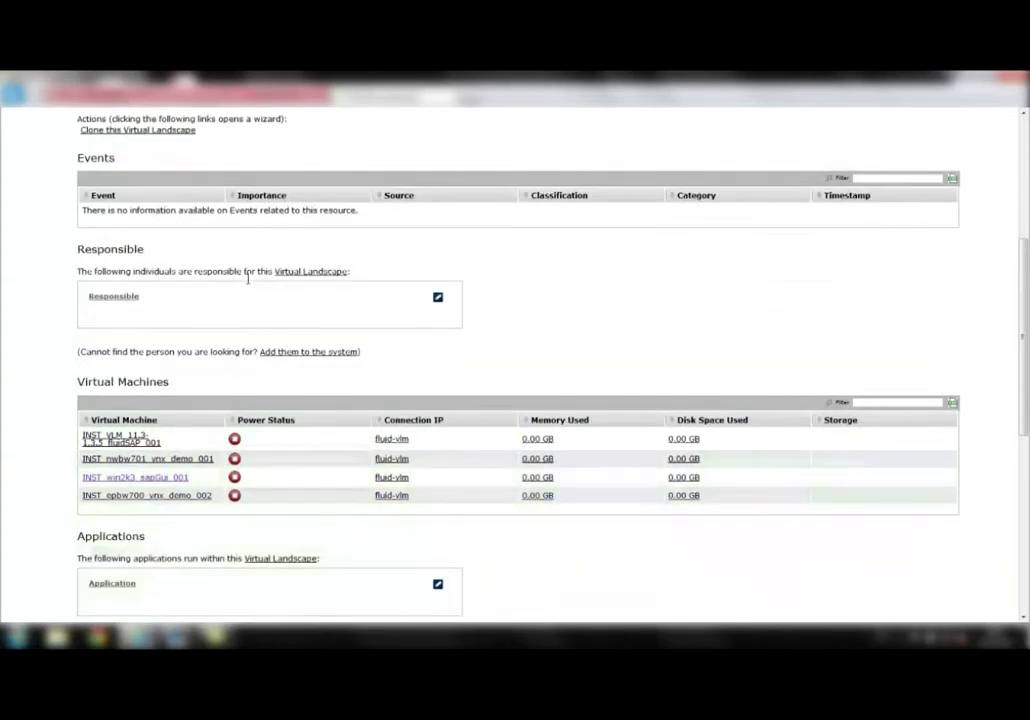
pyautogui.scroll(-2, 247, 281)
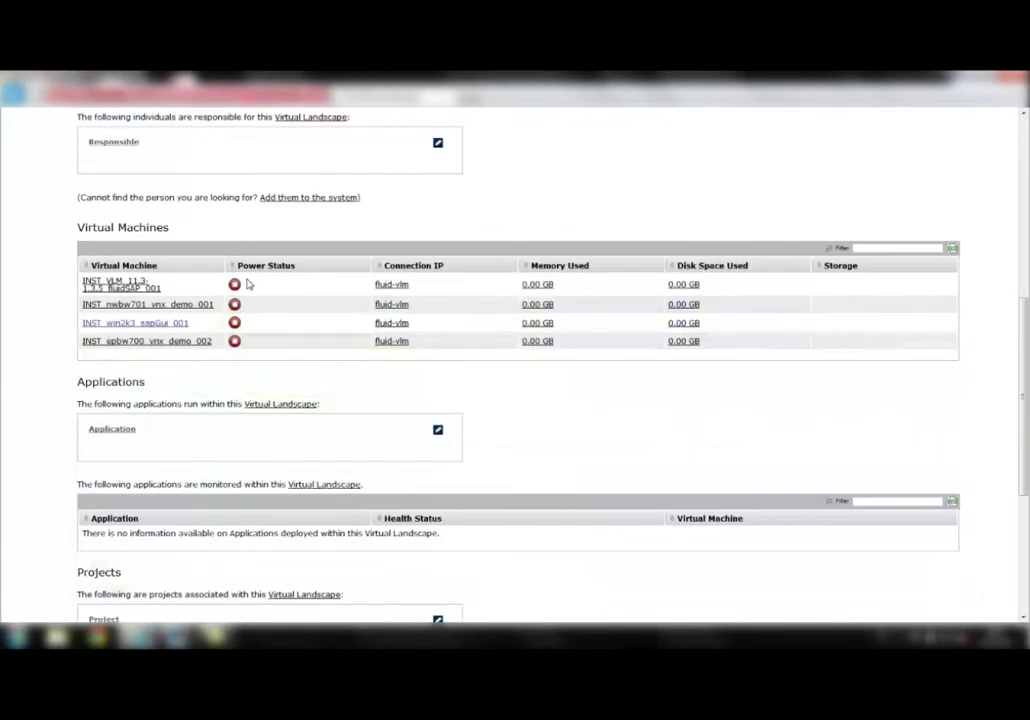
pyautogui.scroll(-2, 247, 284)
pyautogui.scroll(-6, 247, 279)
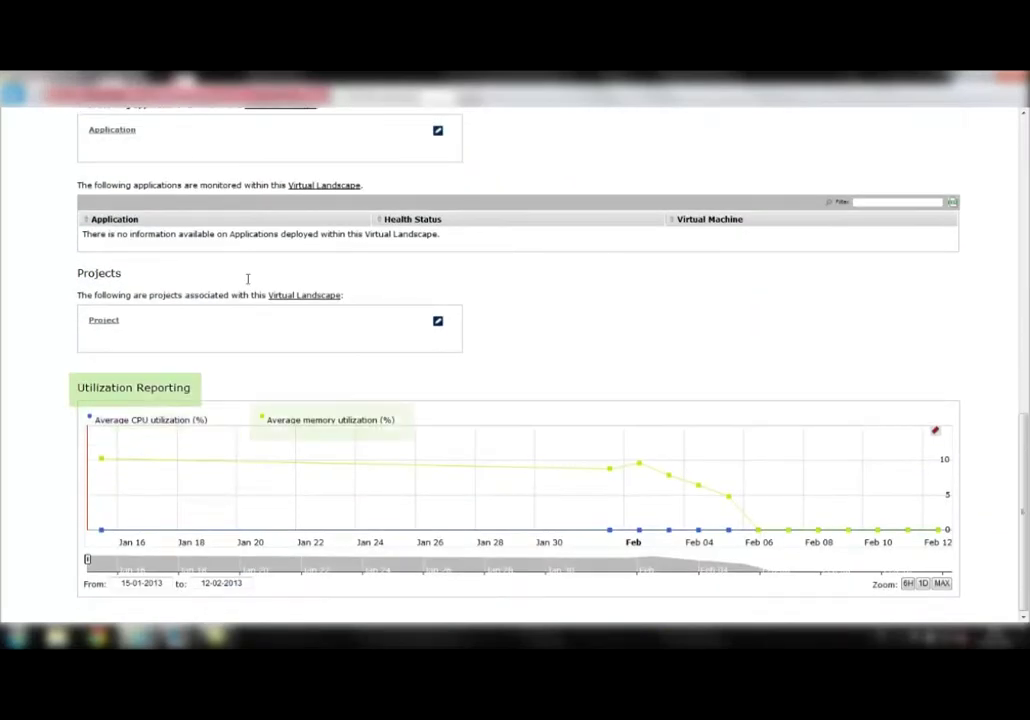
pyautogui.scroll(12, 247, 279)
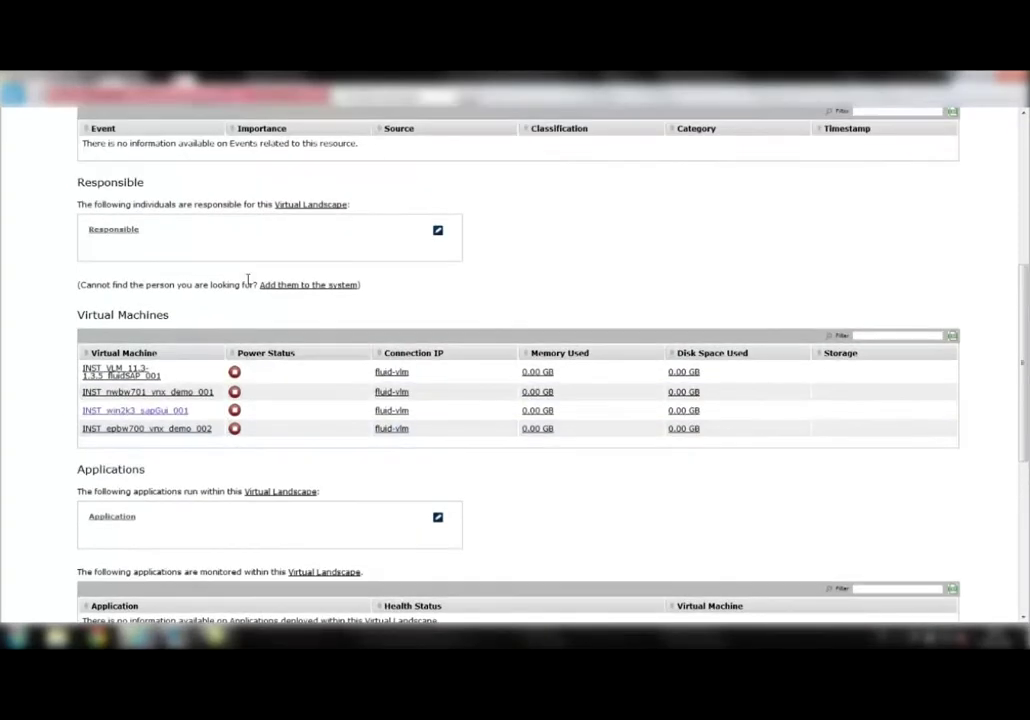
pyautogui.scroll(8, 247, 279)
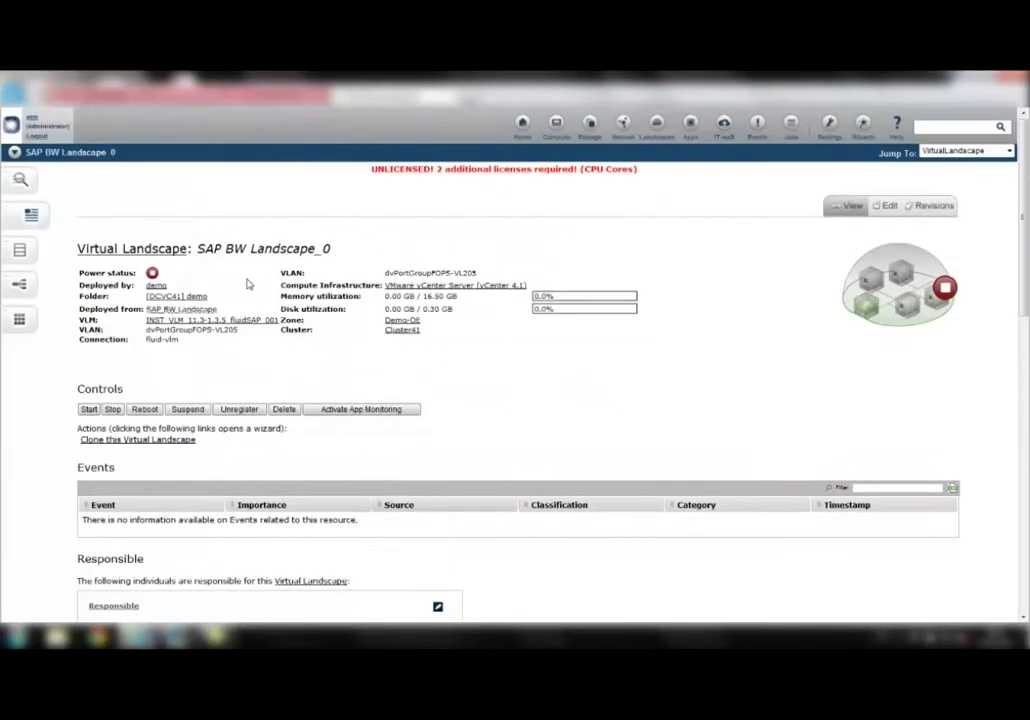
# - Go to the applications overview and show the monitoring details of the B70 (cib70) ABAP instance under SAP BW Landscape_8
pyautogui.click(689, 128)
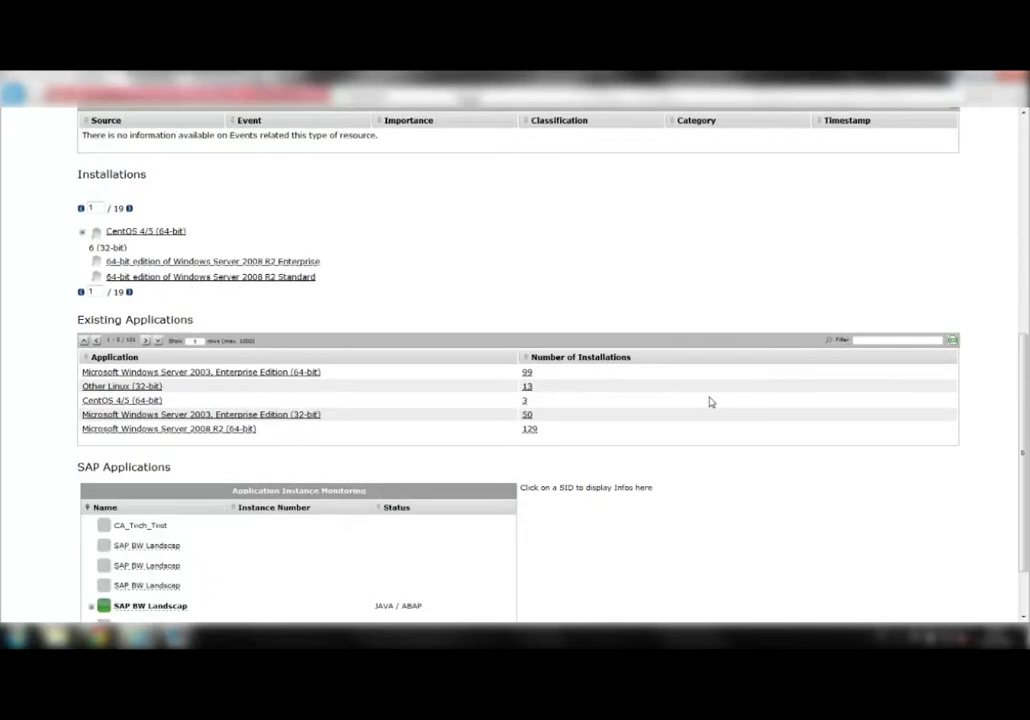
pyautogui.scroll(-2, 710, 400)
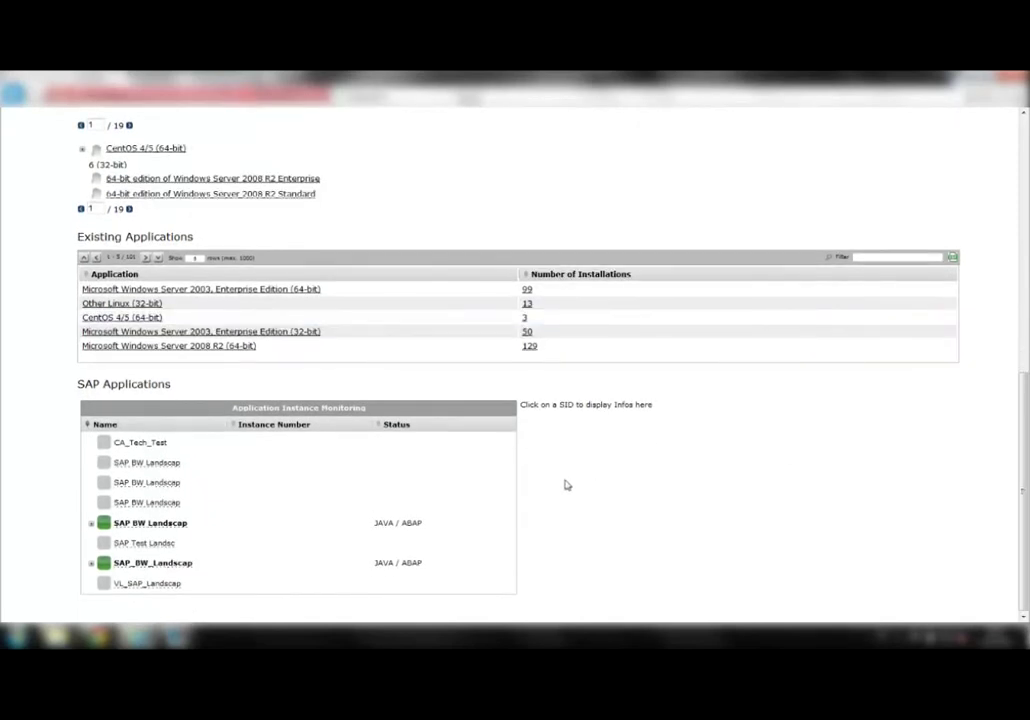
pyautogui.click(172, 523)
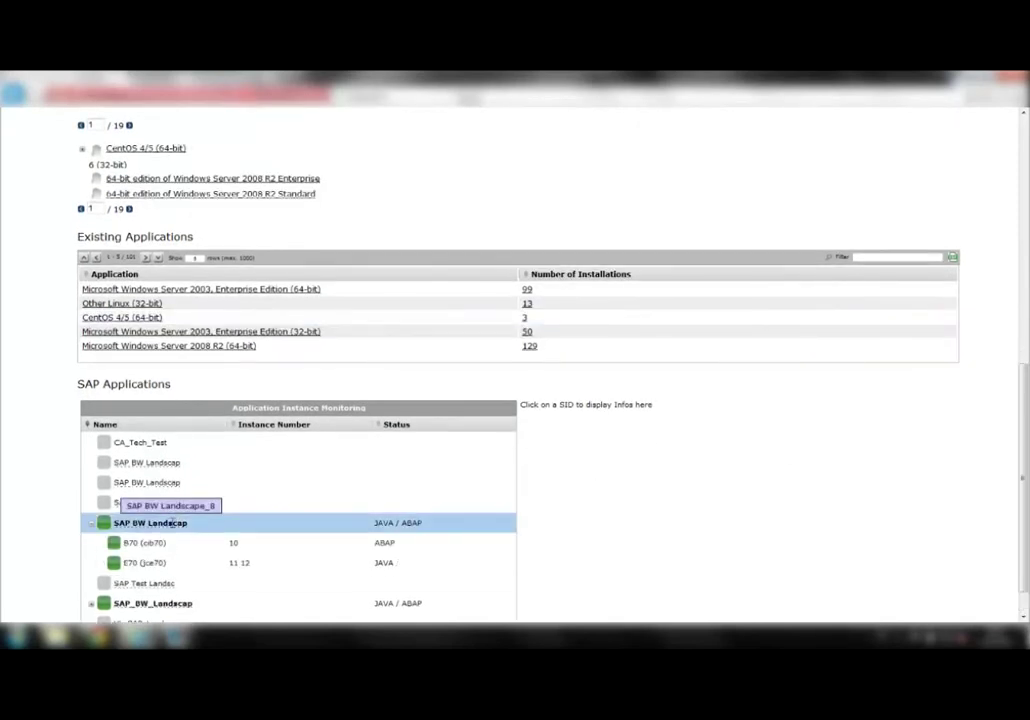
pyautogui.click(184, 542)
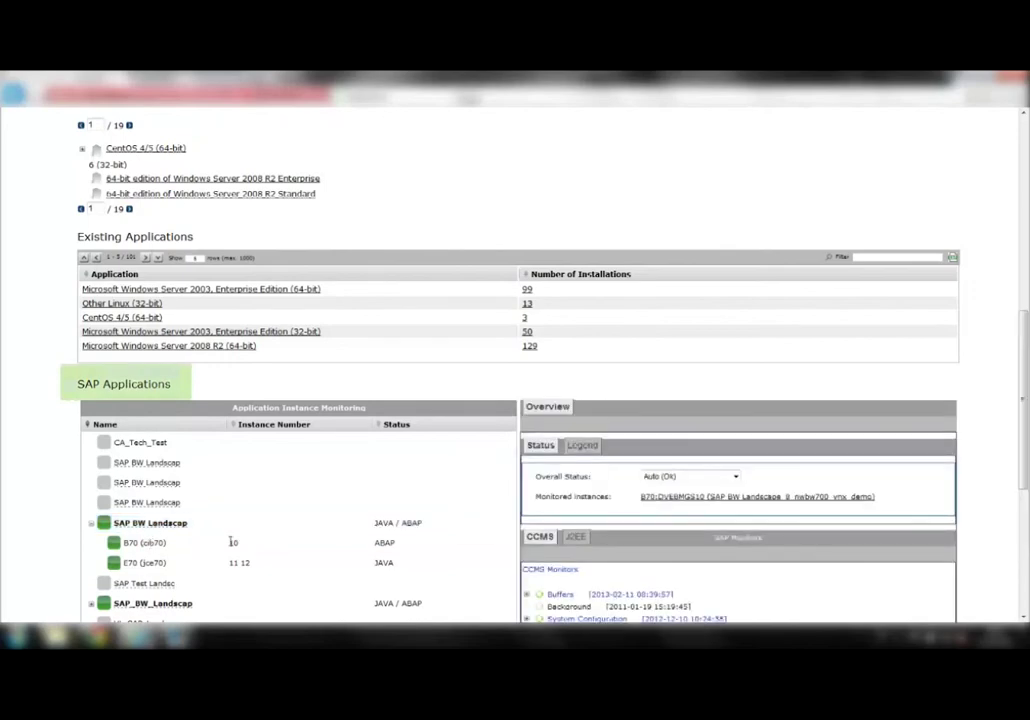
pyautogui.scroll(-5, 957, 583)
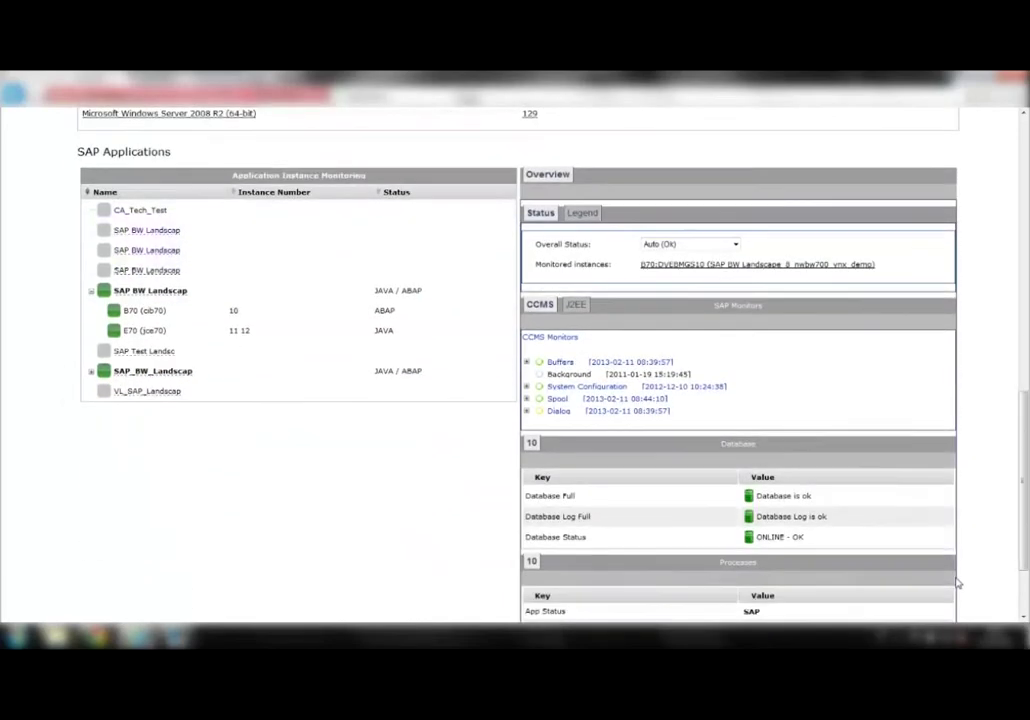
pyautogui.scroll(-2, 957, 583)
pyautogui.scroll(-1, 957, 583)
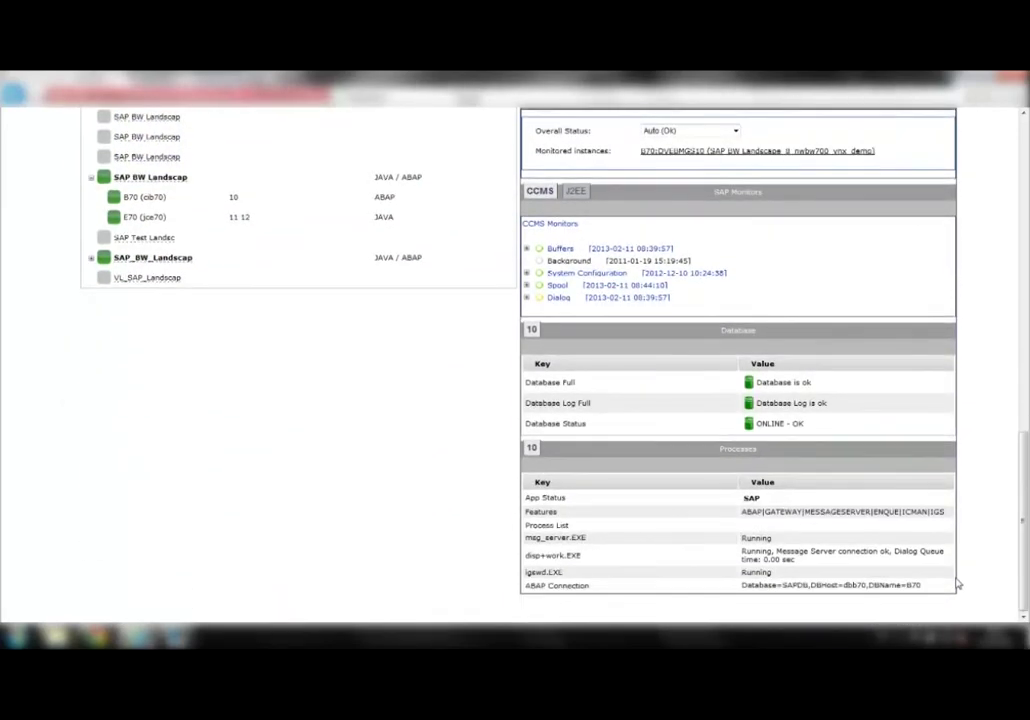
pyautogui.scroll(2, 957, 583)
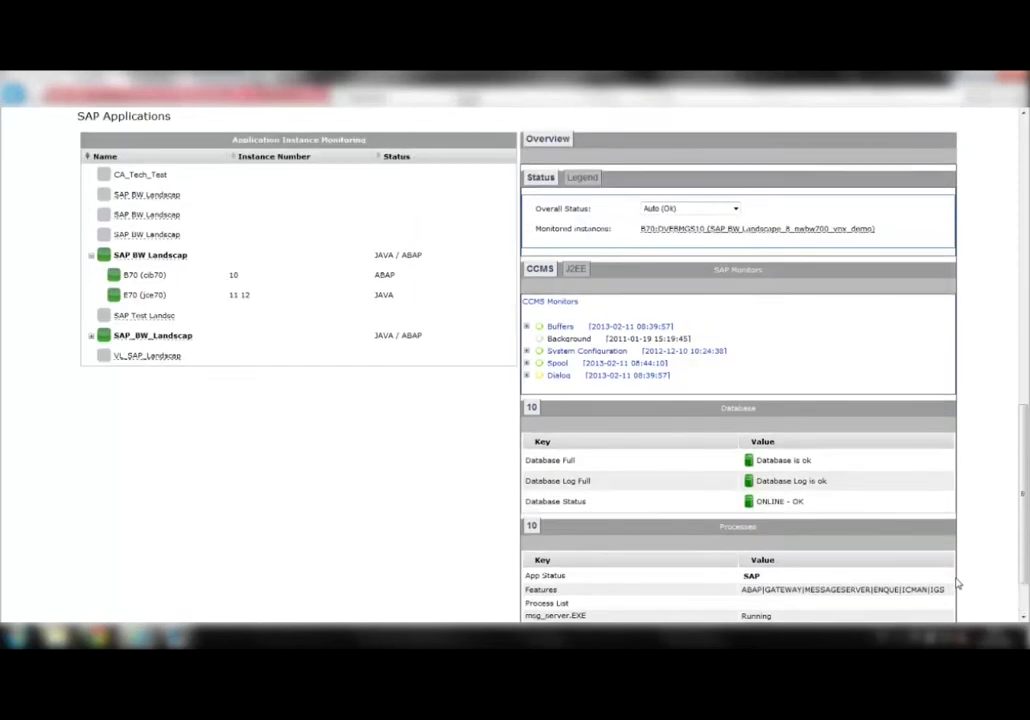
# - Show the monitoring details of the E70 (jce70) JAVA instance in the same SAP landscape
pyautogui.scroll(2, 957, 583)
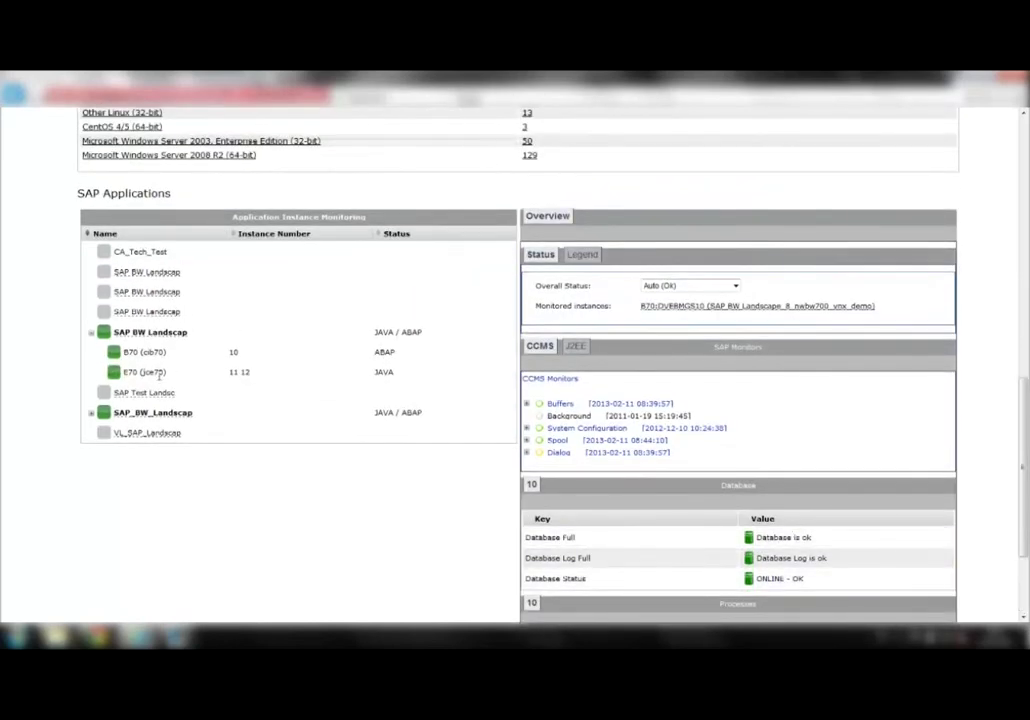
pyautogui.click(132, 371)
pyautogui.scroll(-3, 255, 405)
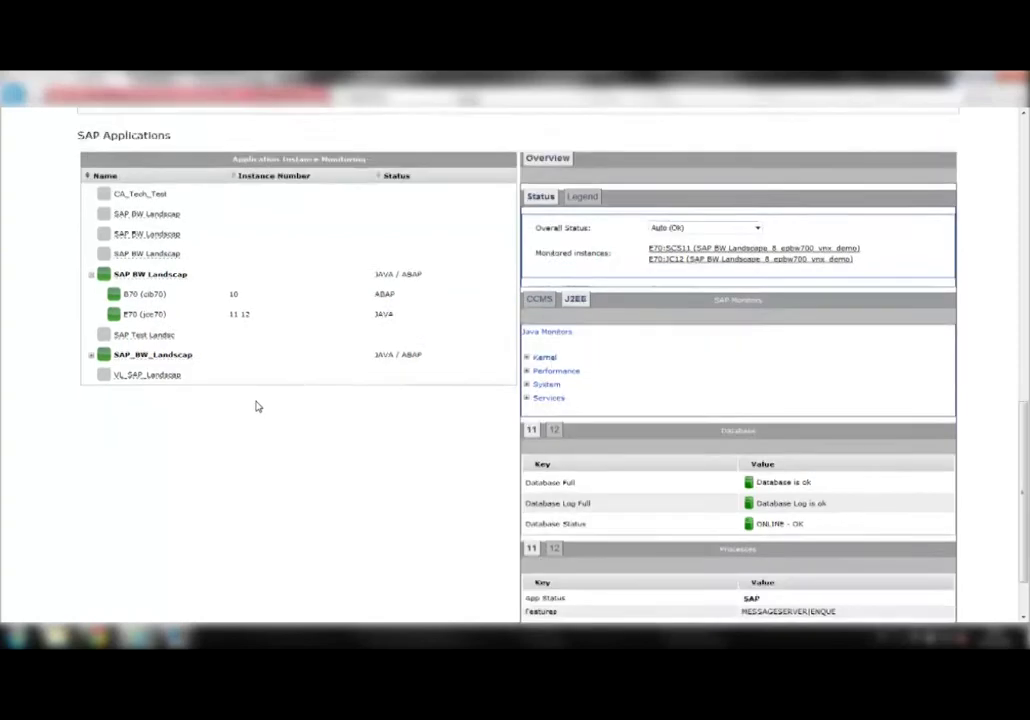
pyautogui.scroll(2, 257, 406)
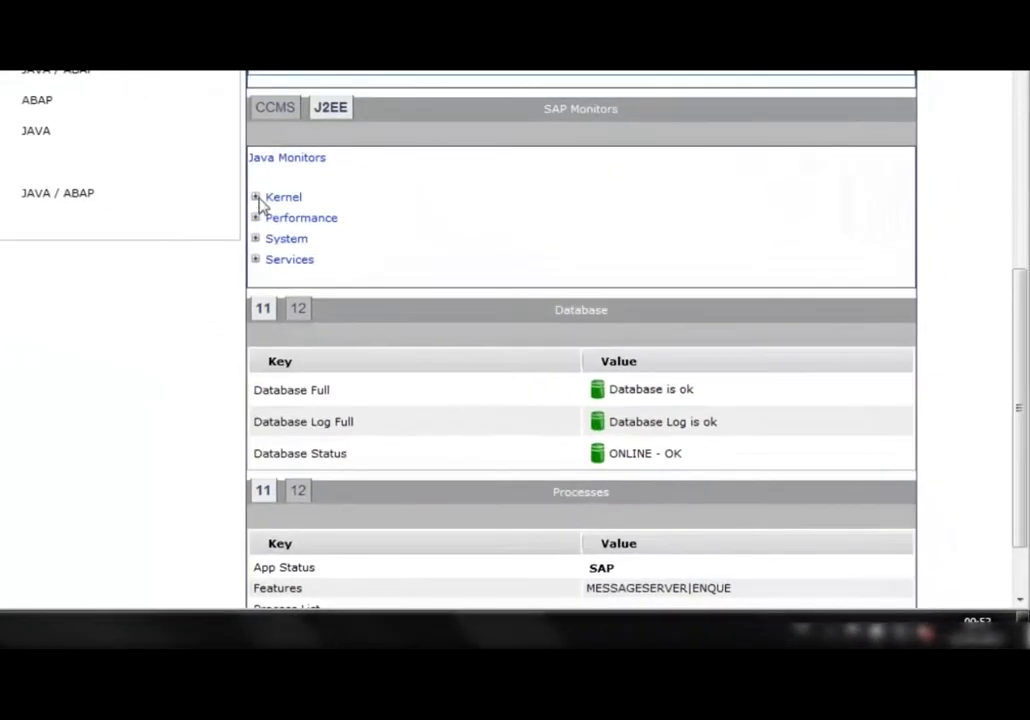
# - Expand the Kernel Java monitor through Licensing Manager and License Validity Period to the J2EE-Engine_ADA values
pyautogui.click(257, 199)
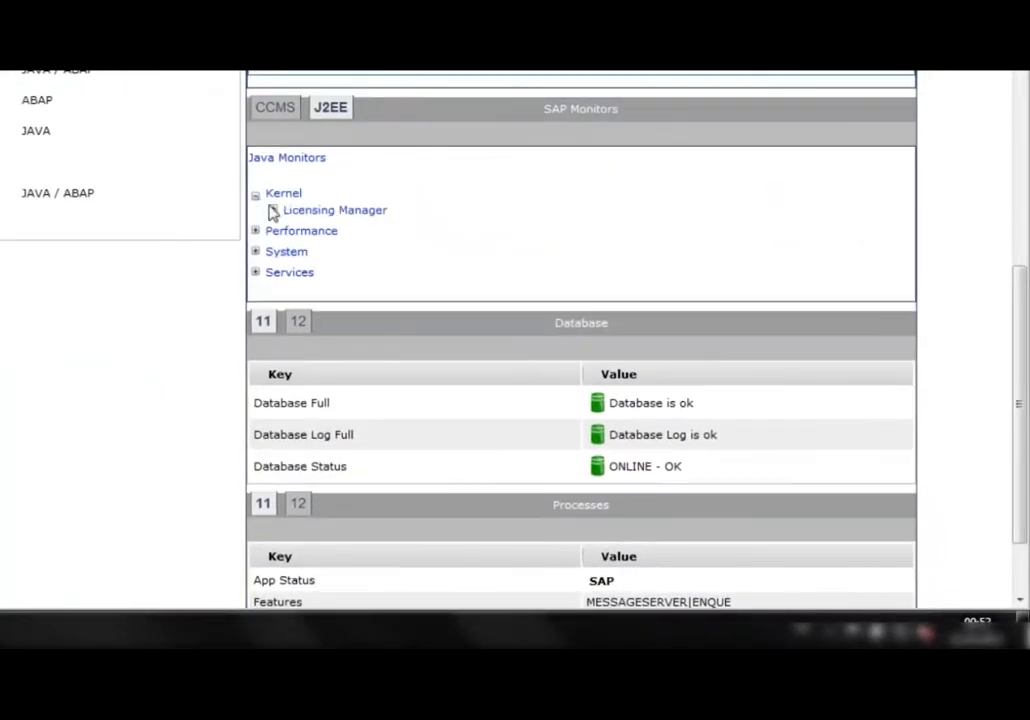
pyautogui.click(273, 210)
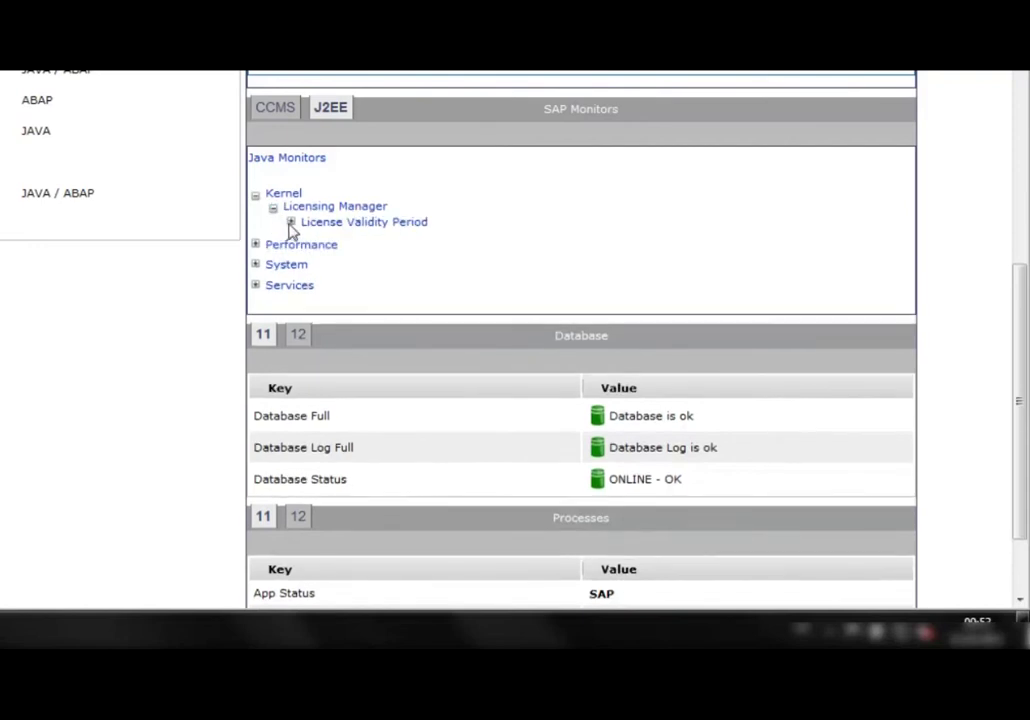
pyautogui.click(290, 221)
pyautogui.click(308, 234)
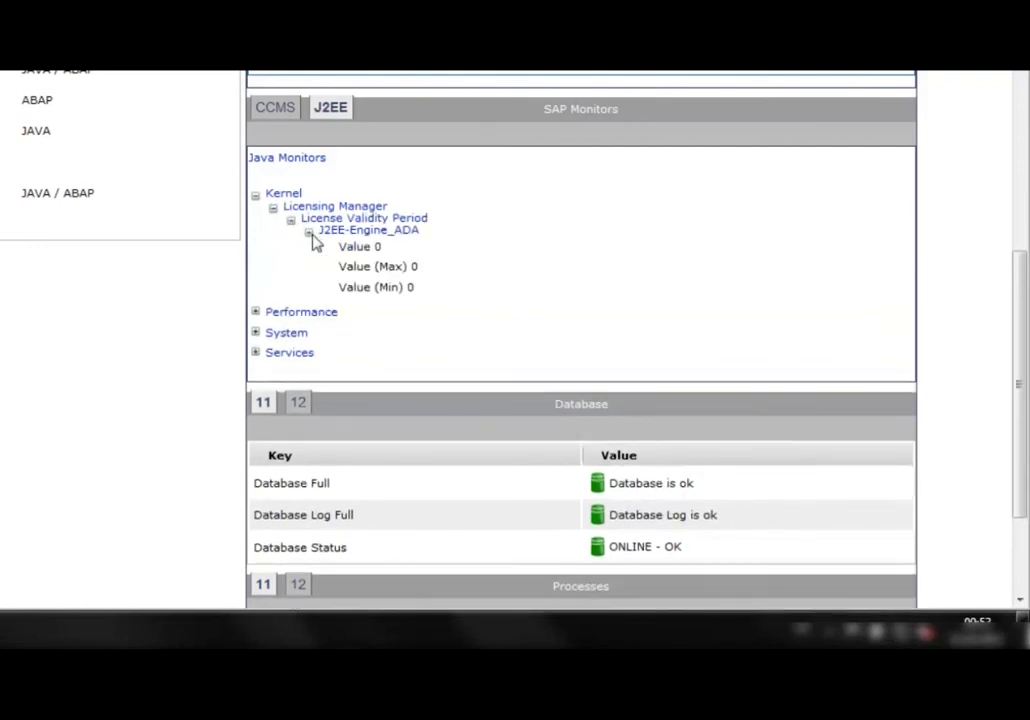
# - Expand the Performance Java monitor through Requests performance to the Average response time values
pyautogui.click(256, 312)
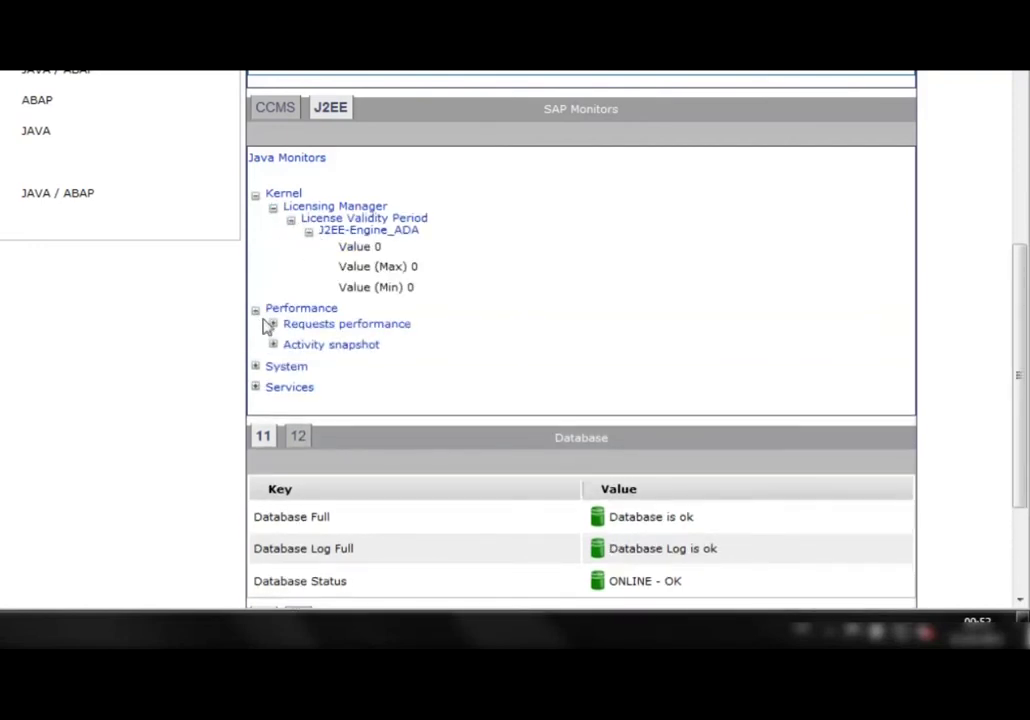
pyautogui.click(274, 323)
pyautogui.click(290, 336)
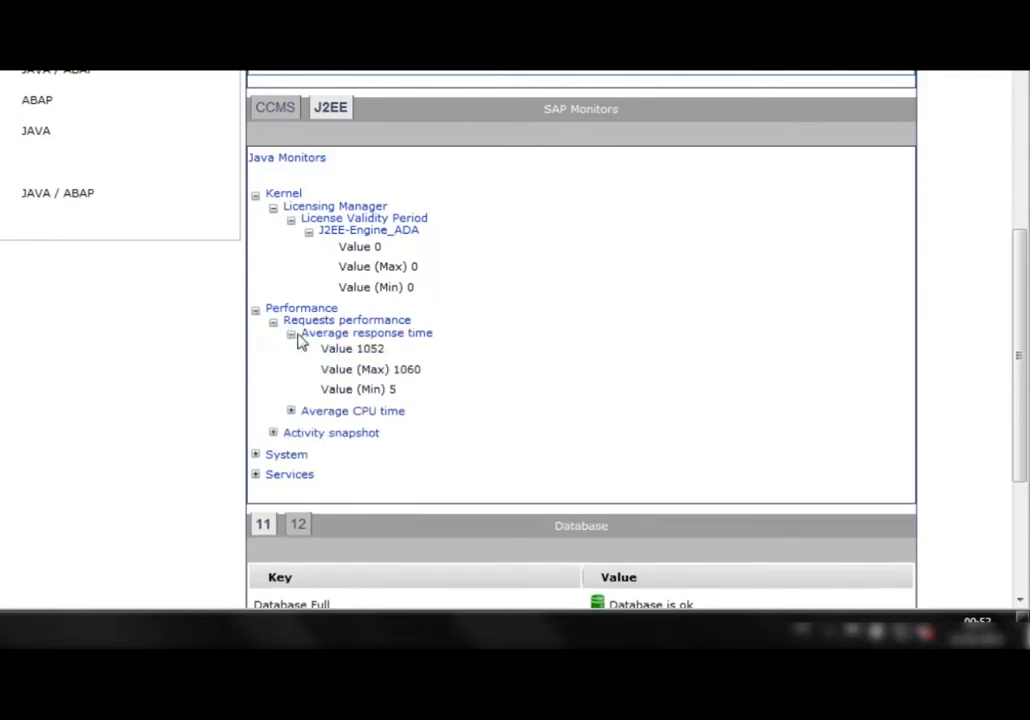